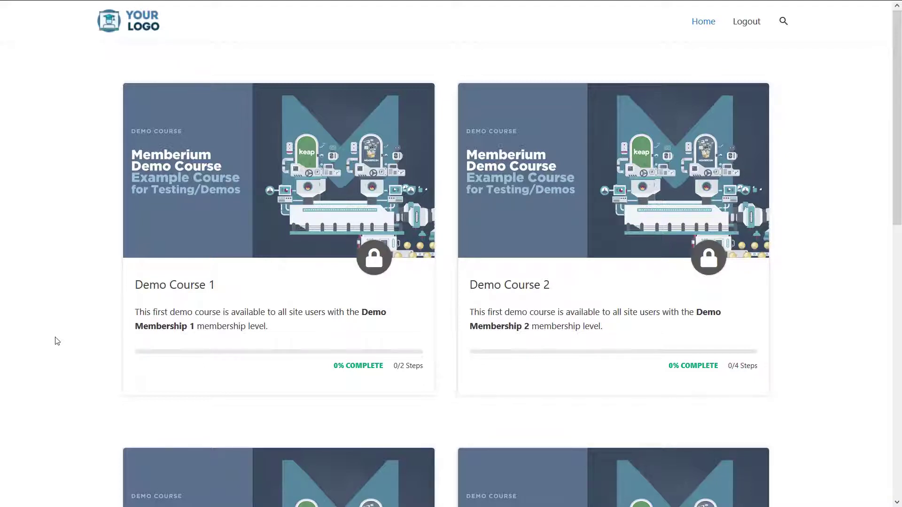
Step: Grant the account a second demo membership level so Demo Courses 1 and 2 show as unlocked
scroll(64, 291, "down", 6)
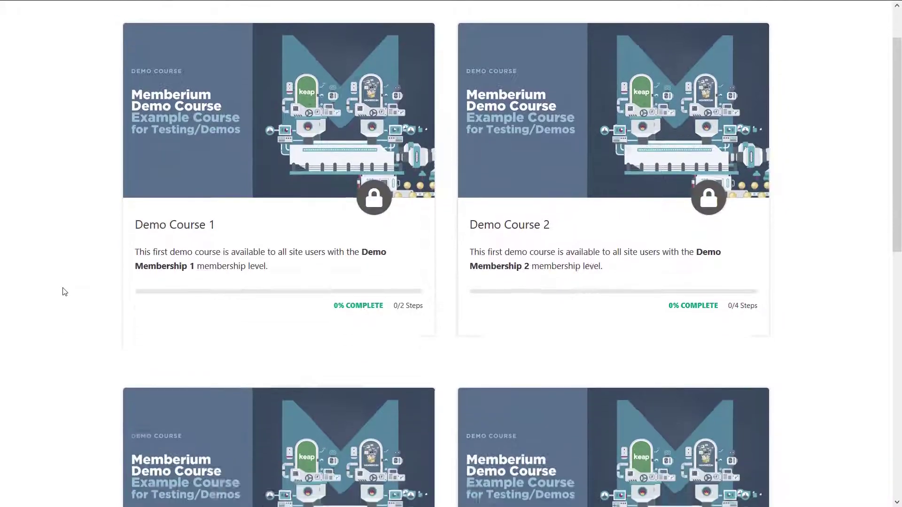
scroll(64, 291, "up", 5)
scroll(64, 291, "up", 1)
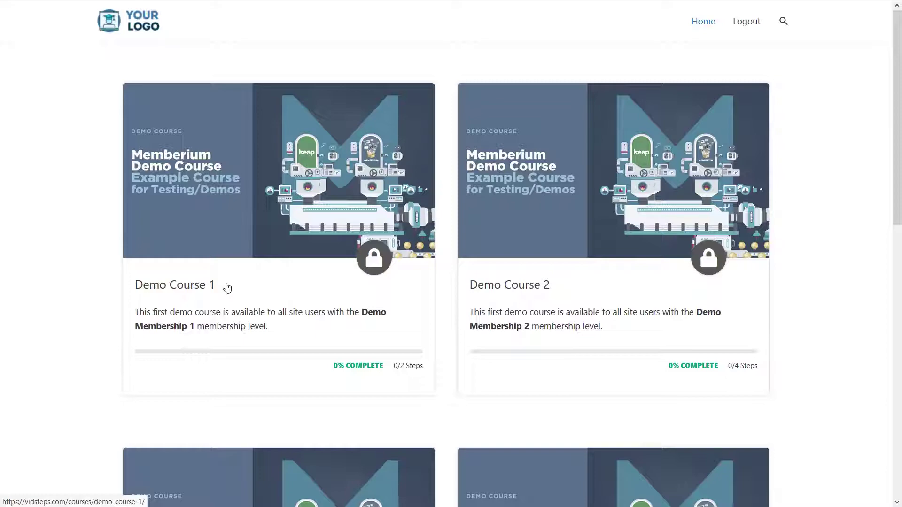
scroll(227, 288, "down", 12)
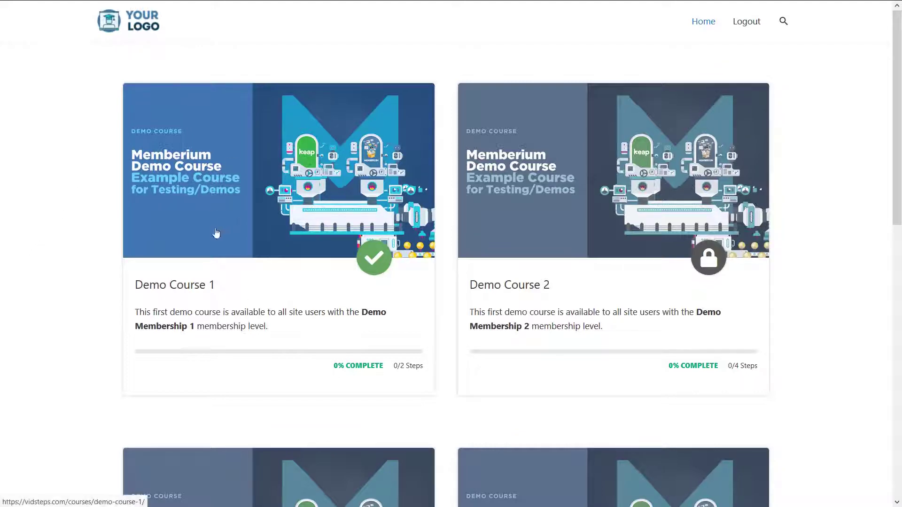
scroll(139, 314, "down", 4)
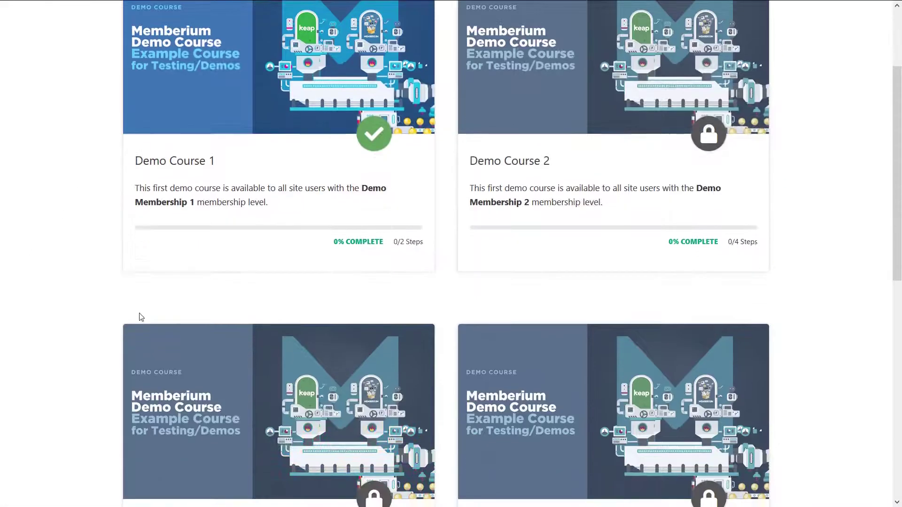
scroll(140, 318, "down", 3)
scroll(139, 318, "up", 7)
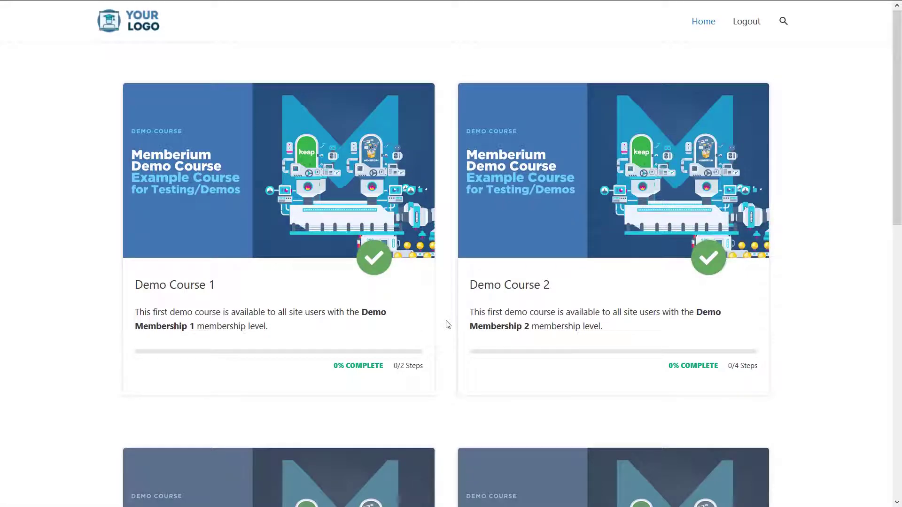
scroll(671, 252, "down", 5)
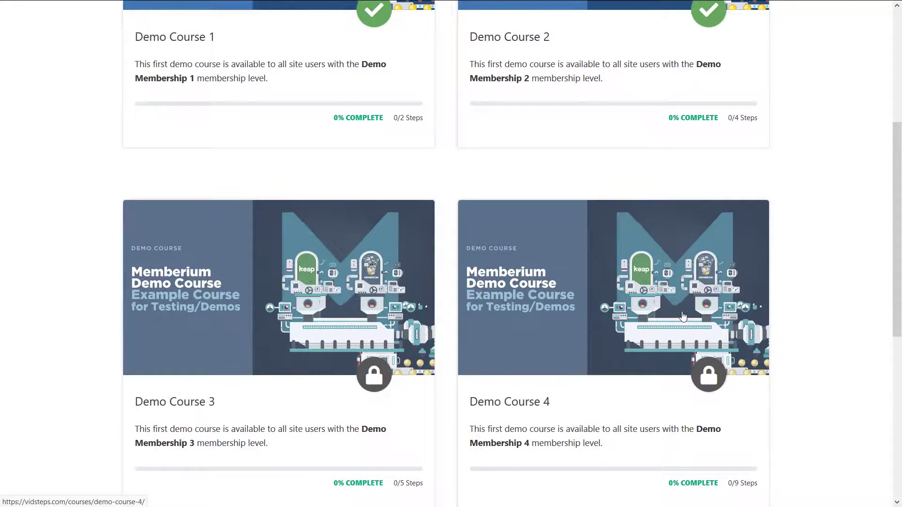
scroll(608, 266, "up", 3)
scroll(607, 265, "up", 3)
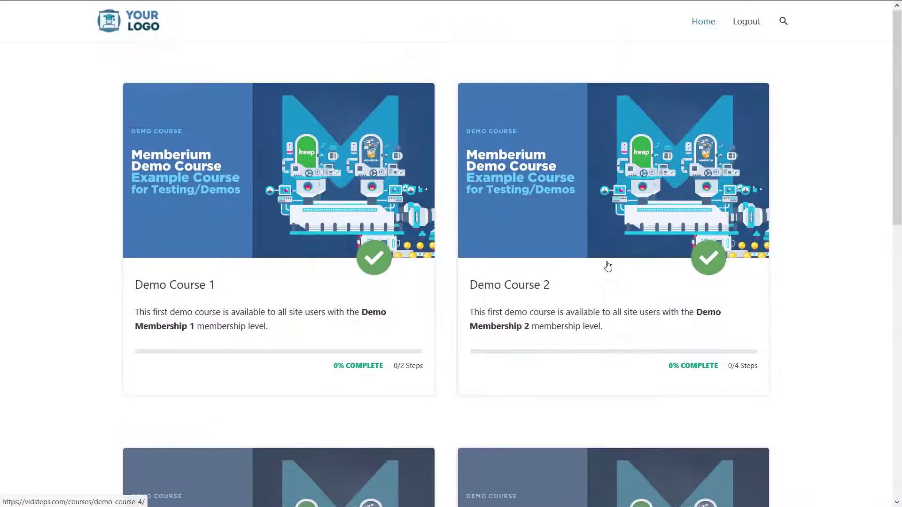
scroll(551, 250, "down", 13)
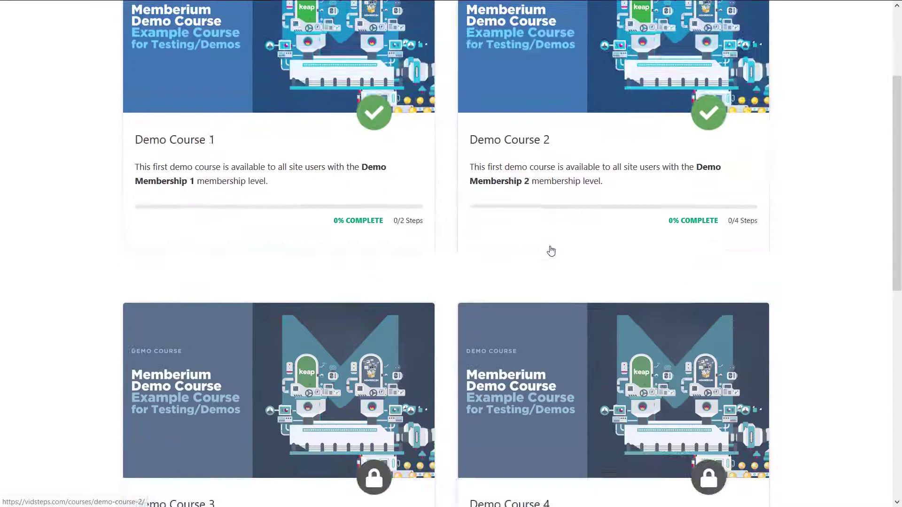
left_click(353, 386)
scroll(539, 228, "up", 13)
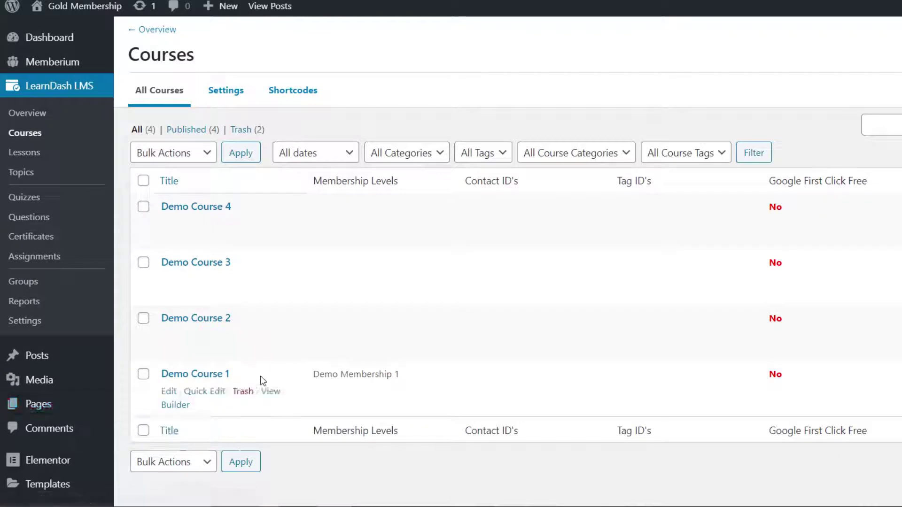
Step: Open Demo Course 1 for editing from the LearnDash Courses list
left_click(221, 375)
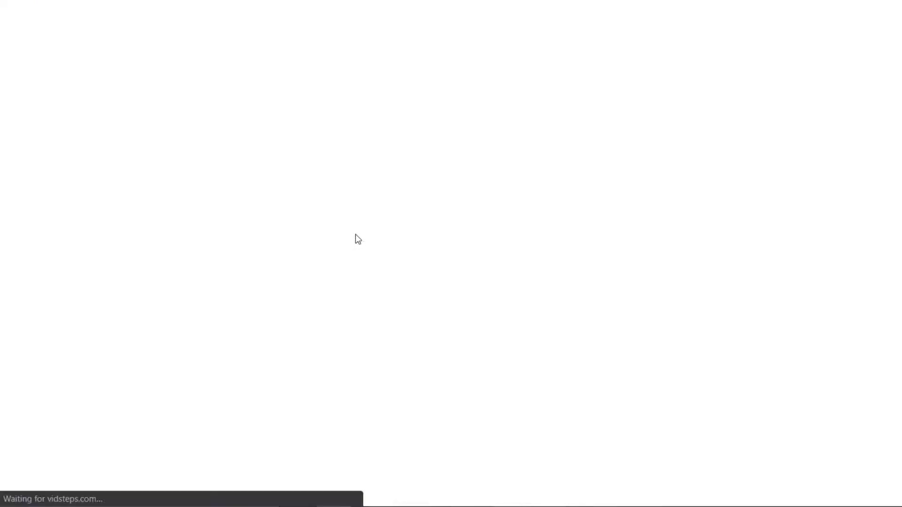
Step: Scroll to Demo Course 1's Content Protection and highlight its Demo Membership 1 restriction
scroll(797, 310, "down", 6)
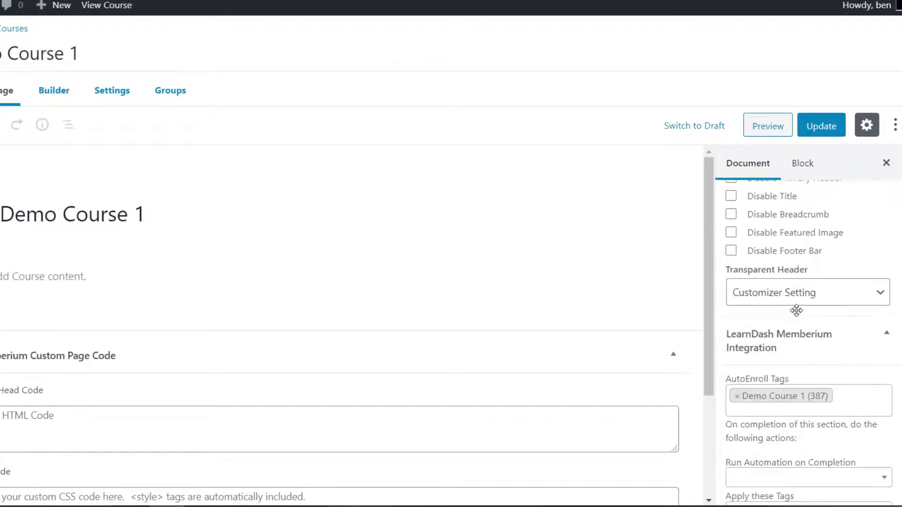
scroll(797, 311, "down", 7)
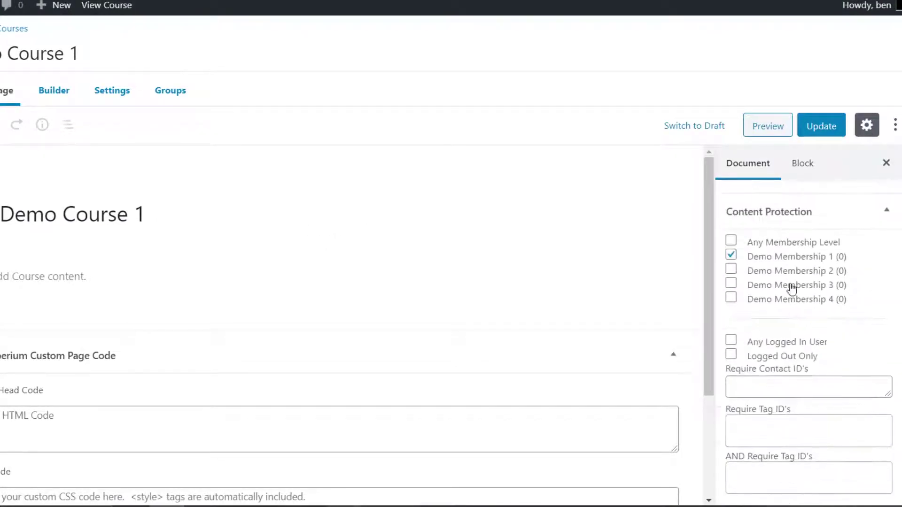
scroll(824, 310, "down", 1)
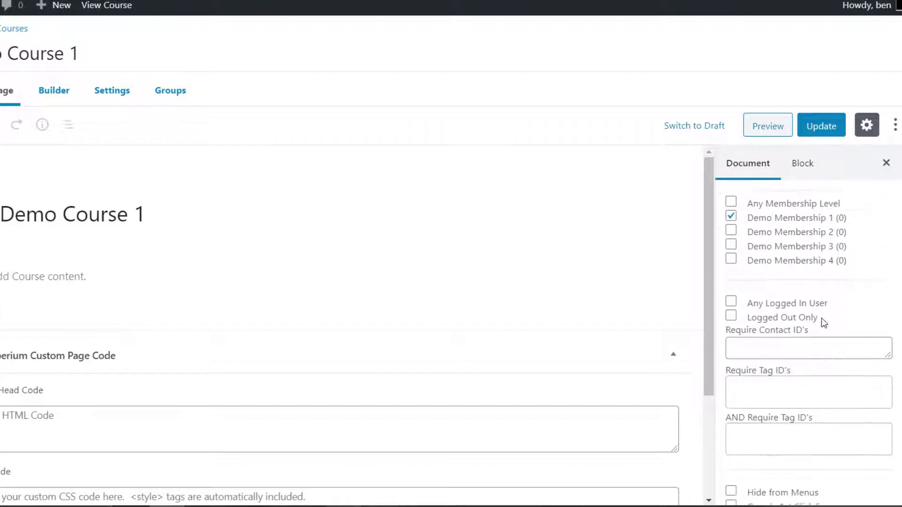
scroll(823, 323, "up", 2)
scroll(821, 324, "down", 2)
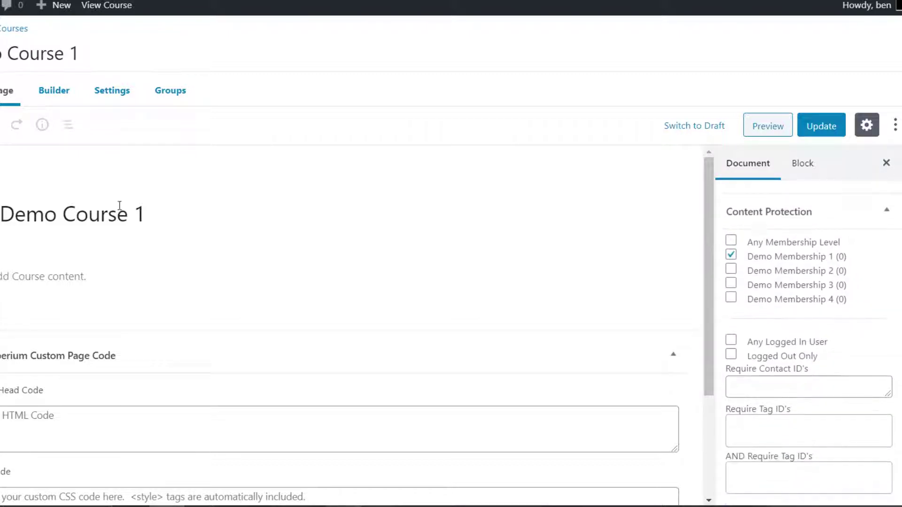
double_click(835, 258)
left_click_drag(825, 261, 752, 266)
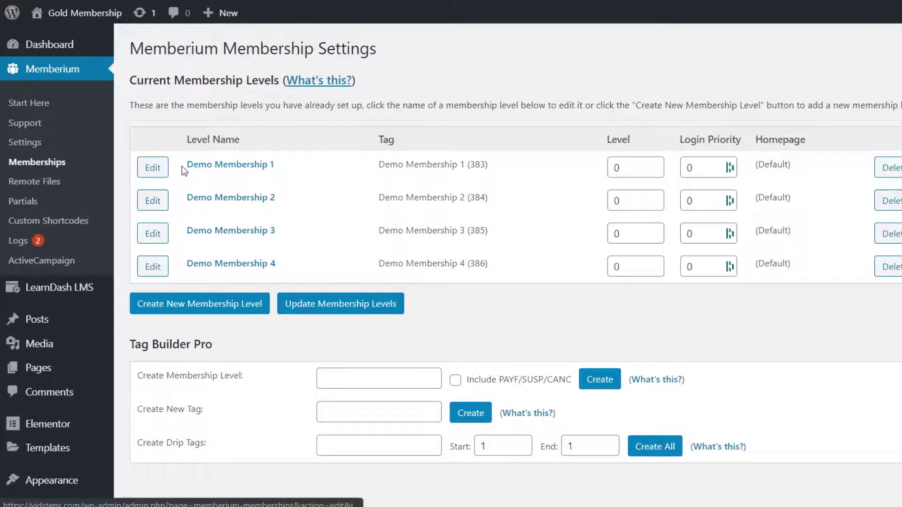
Step: Highlight Demo Membership 1 and its linked tag 383 on the Memberium membership settings
left_click_drag(182, 166, 267, 168)
left_click_drag(379, 165, 467, 170)
left_click(483, 175)
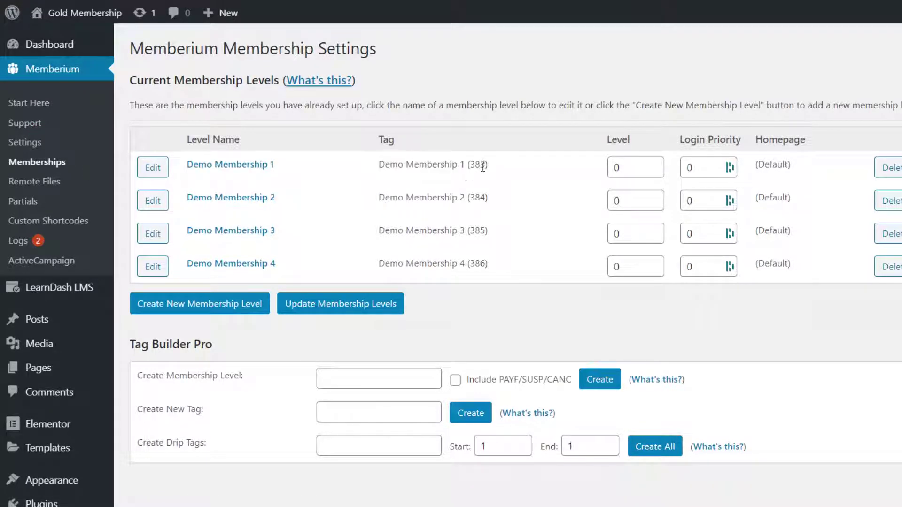
double_click(480, 165)
left_click(504, 174)
left_click_drag(493, 165, 375, 166)
left_click(328, 167)
left_click_drag(275, 165, 188, 164)
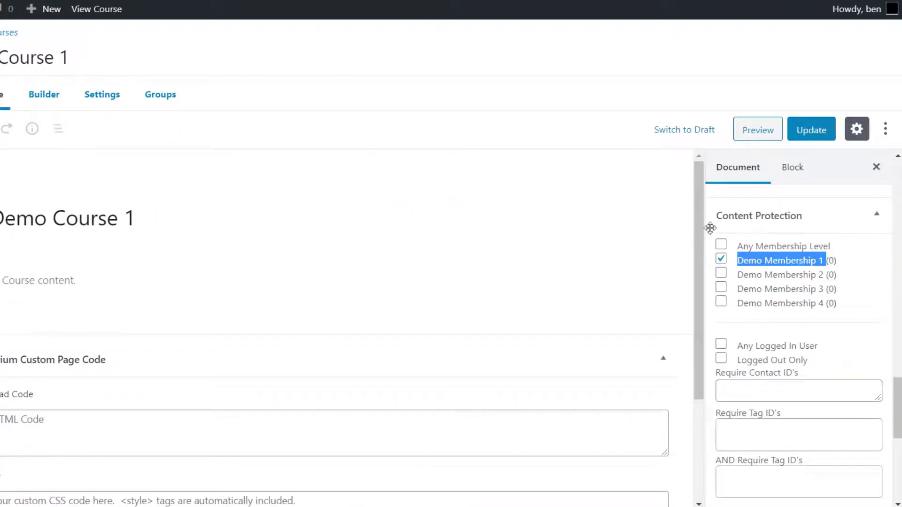
Step: Point out the Require Tag ID's setting in Demo Course 1's Content Protection panel
left_click(882, 260)
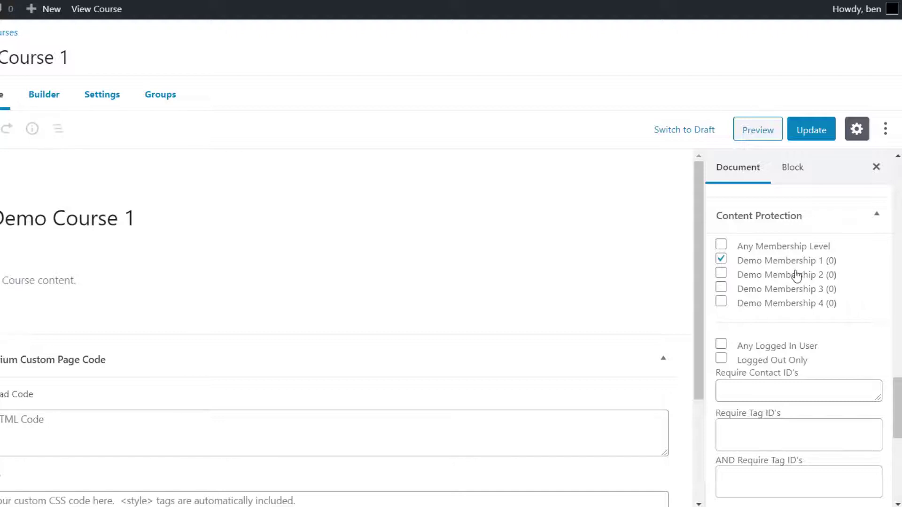
scroll(798, 317, "down", 3)
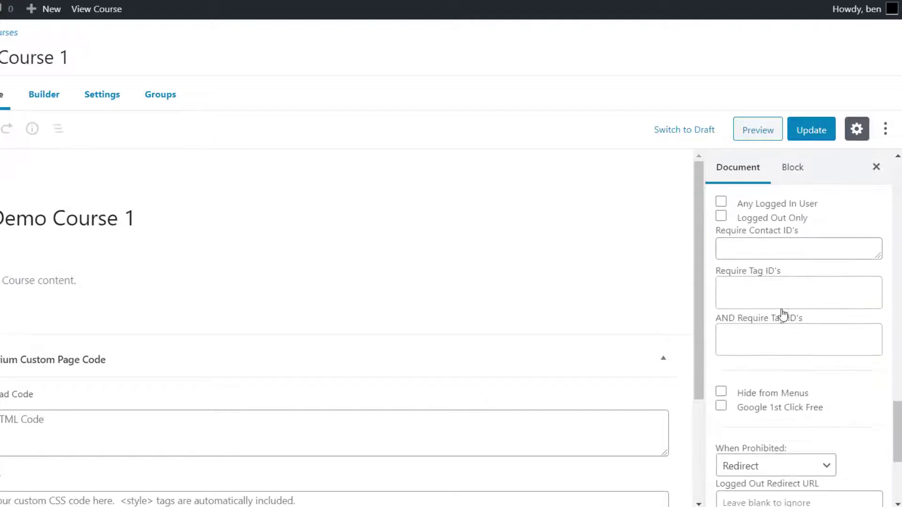
left_click_drag(708, 275, 789, 280)
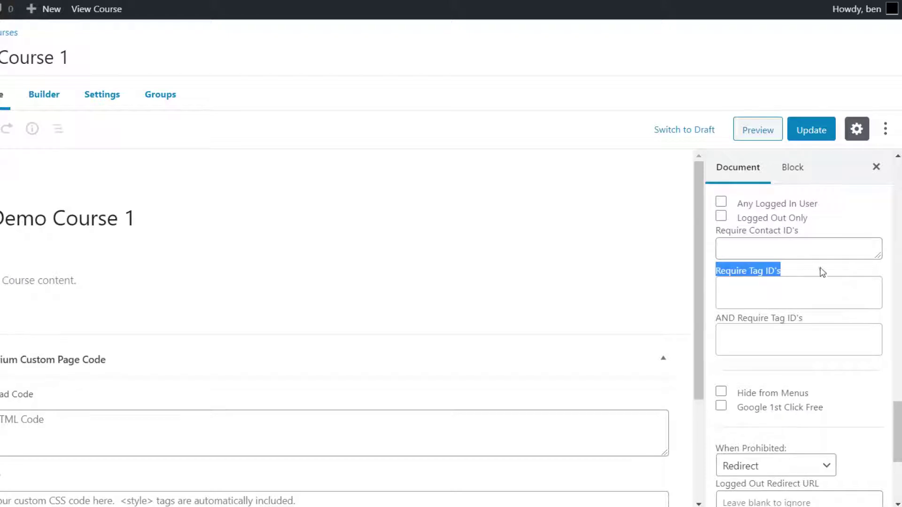
left_click(783, 295)
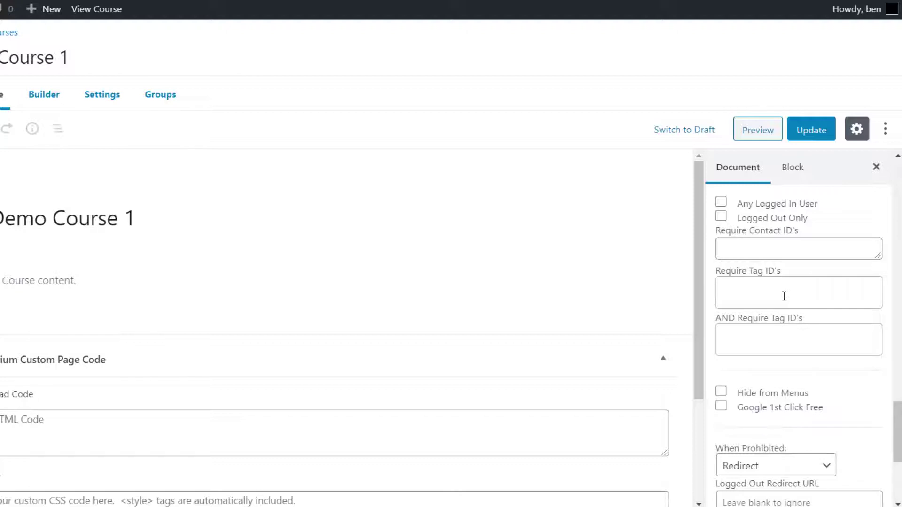
left_click_drag(714, 271, 784, 271)
Step: Search 'demo cou' and add Demo Course 1 (387) as a required tag
left_click(787, 295)
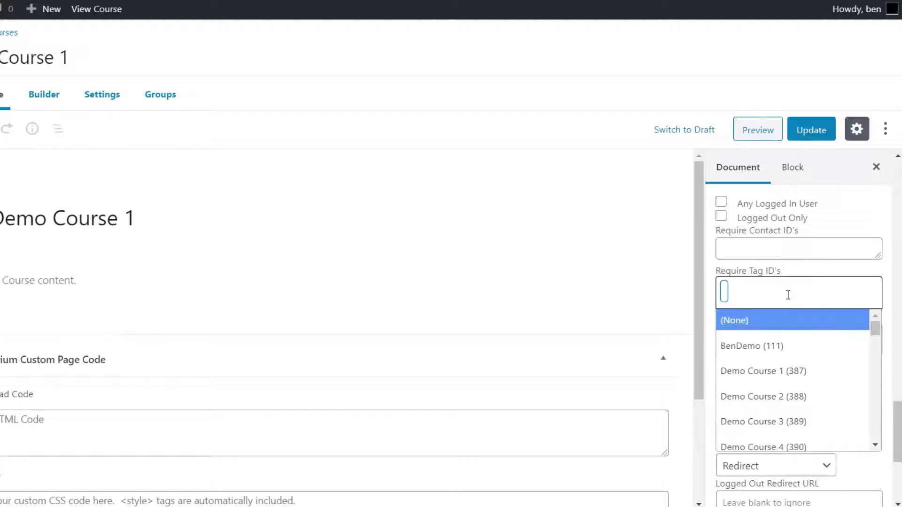
type("demo mem")
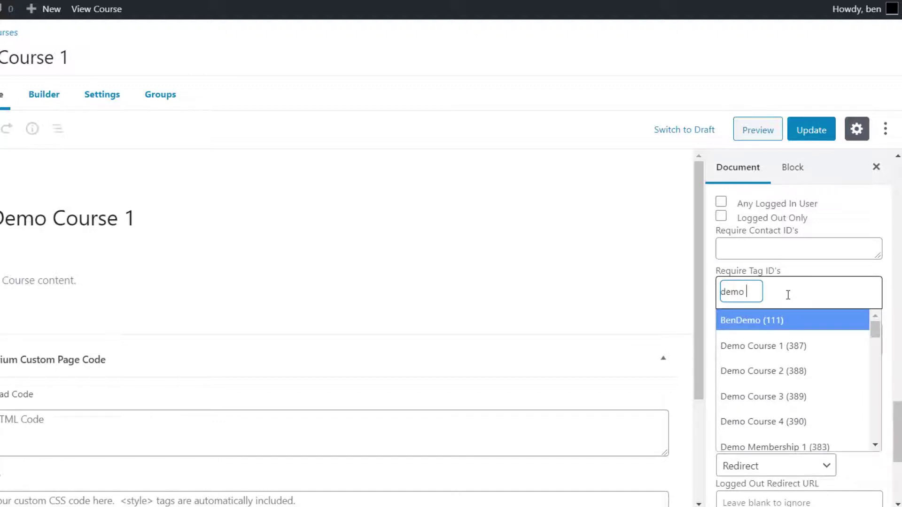
key("BackSpace")
key("BackSpace")
key("BackSpace")
key("BackSpace")
type("cou")
key("Return")
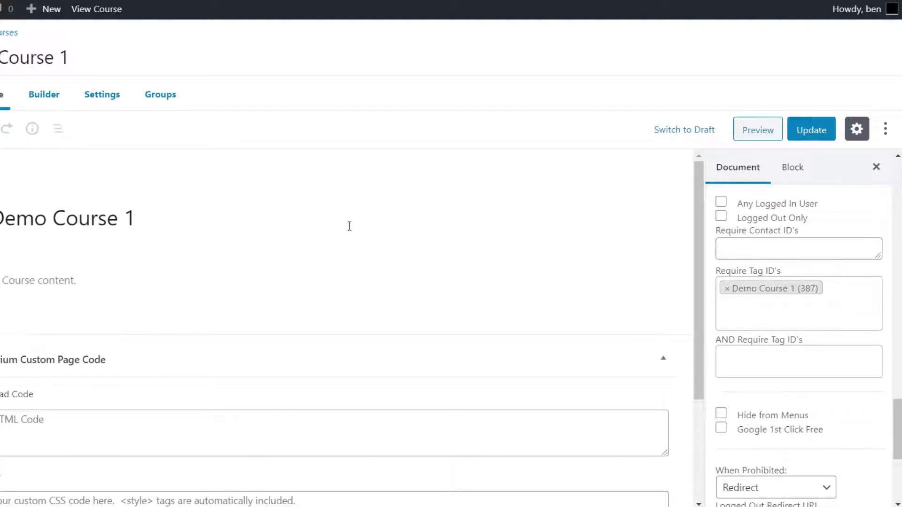
Step: Remove the Demo Course 1 (387) tag requirement and Demo Membership 1 protection from the course
left_click(735, 296)
left_click(728, 289)
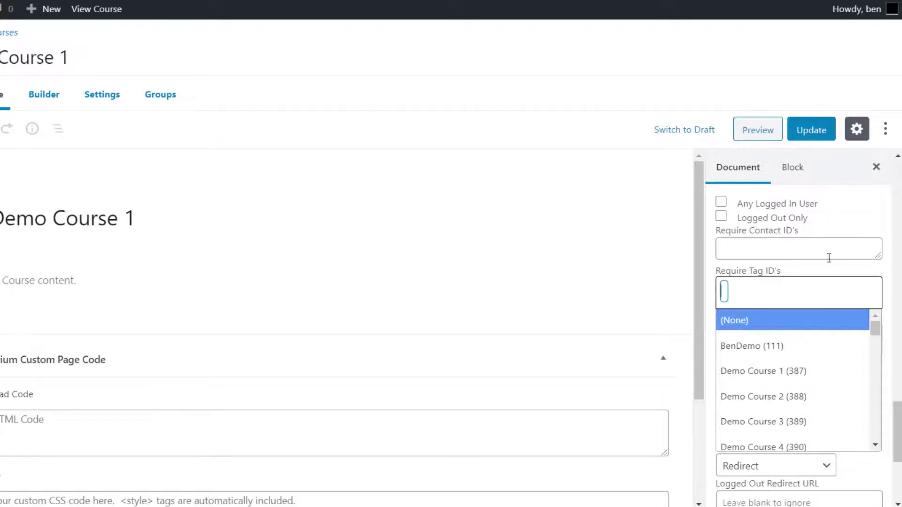
left_click(820, 224)
scroll(799, 235, "up", 5)
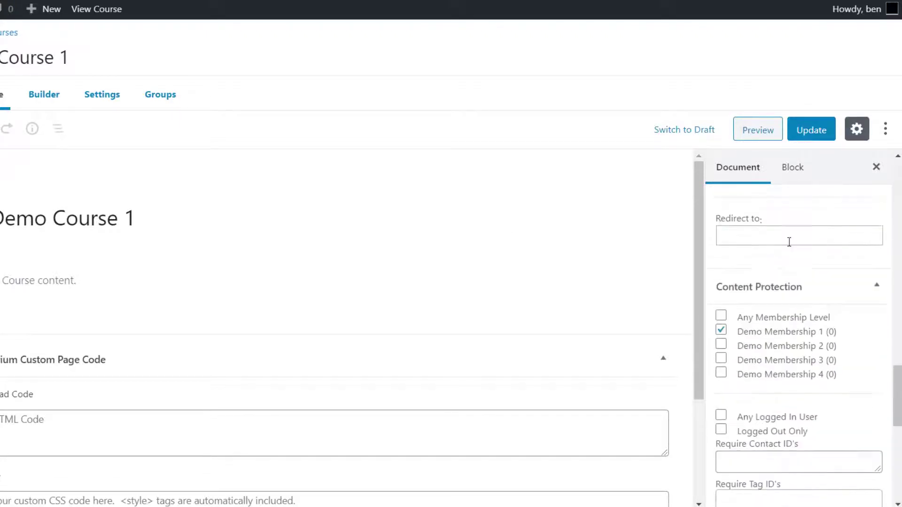
left_click(721, 329)
scroll(761, 319, "down", 2)
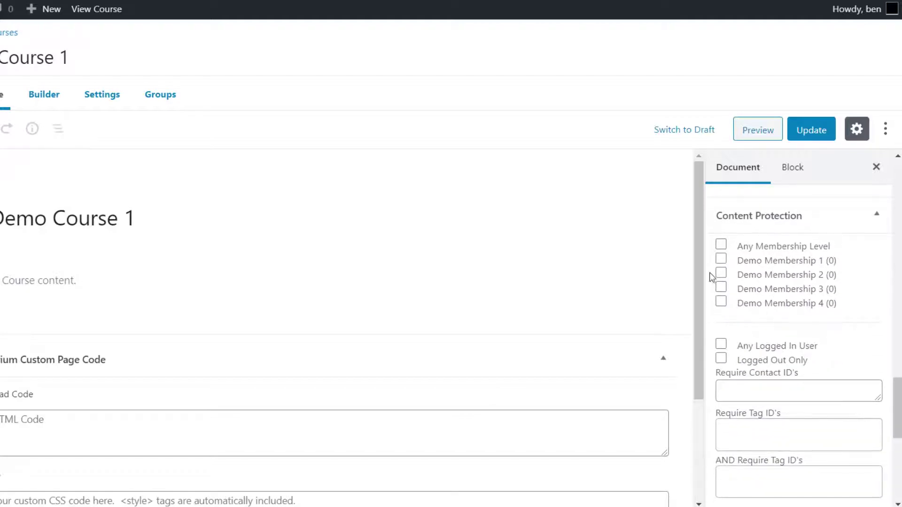
scroll(760, 303, "down", 1)
scroll(760, 303, "down", 5)
scroll(759, 297, "up", 2)
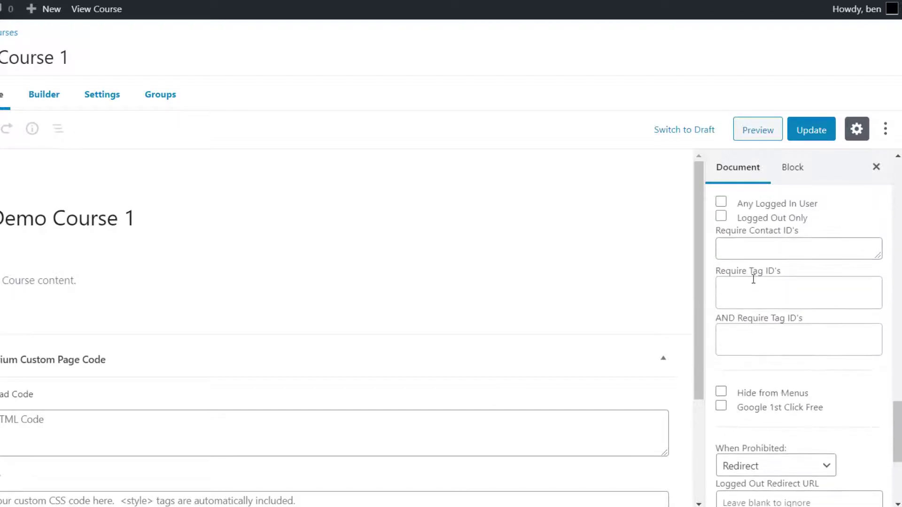
left_click(749, 291)
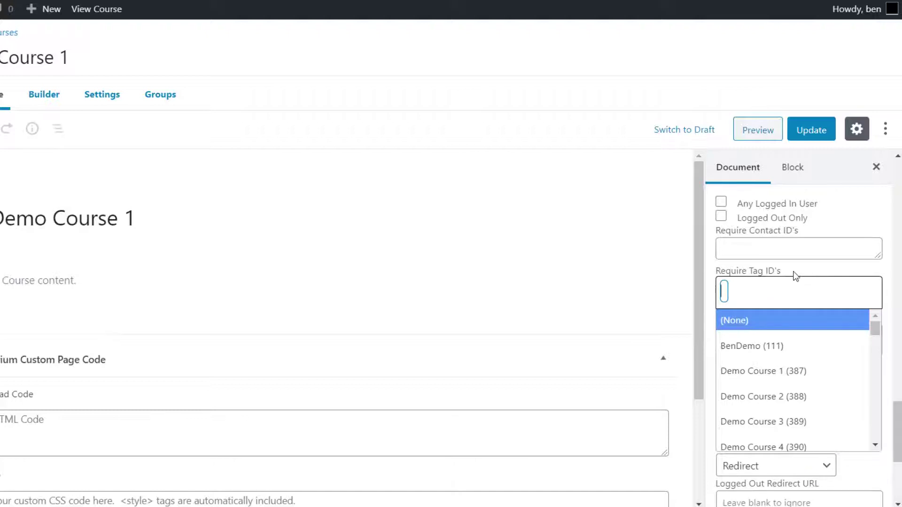
left_click(795, 276)
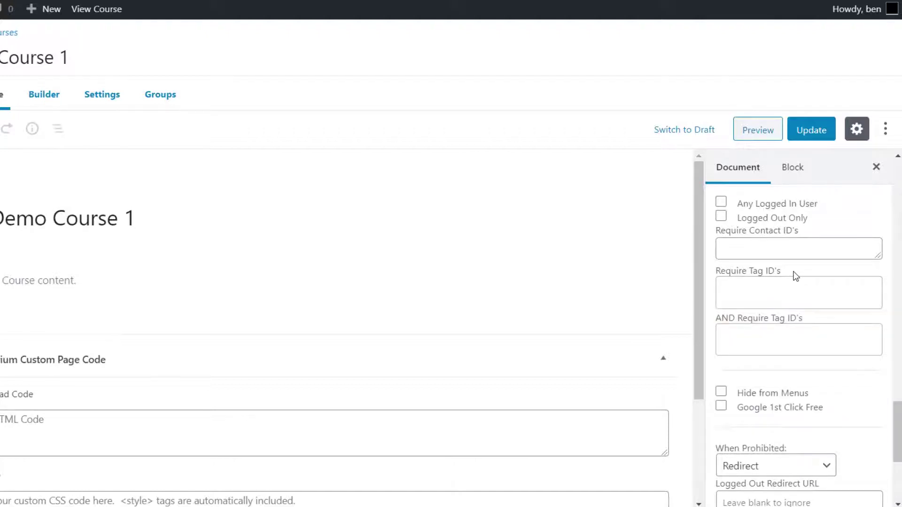
Step: Check the Memberium membership tags, then require the Demo Course 1 (387) tag for access
left_click(615, 1)
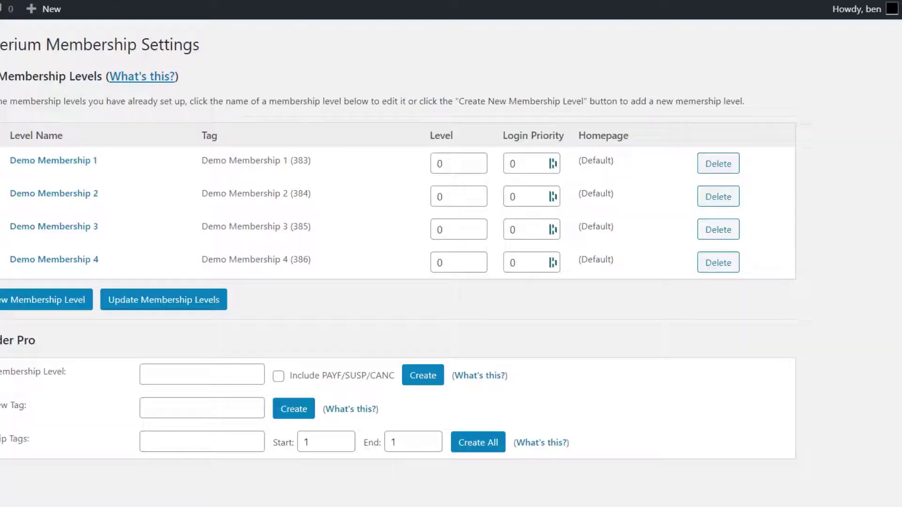
left_click_drag(215, 160, 299, 167)
left_click(322, 161)
key("ctrl+shift+Tab")
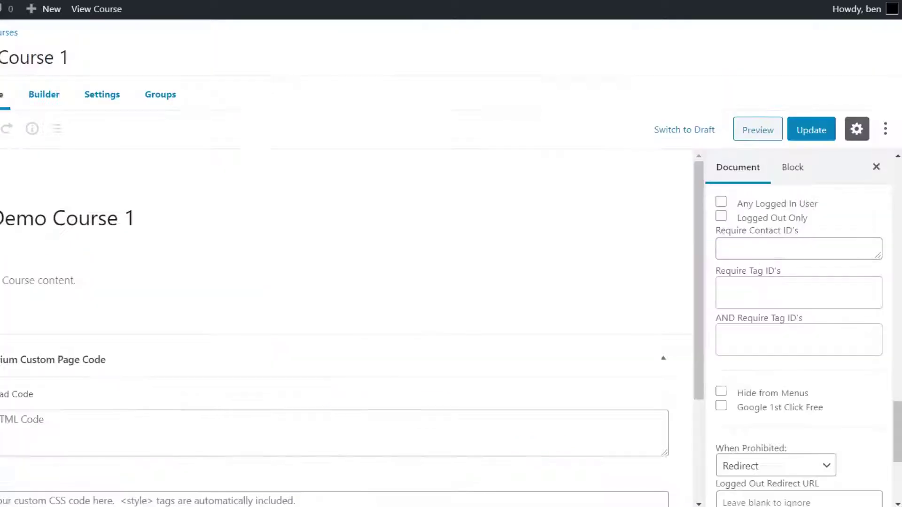
left_click(769, 294)
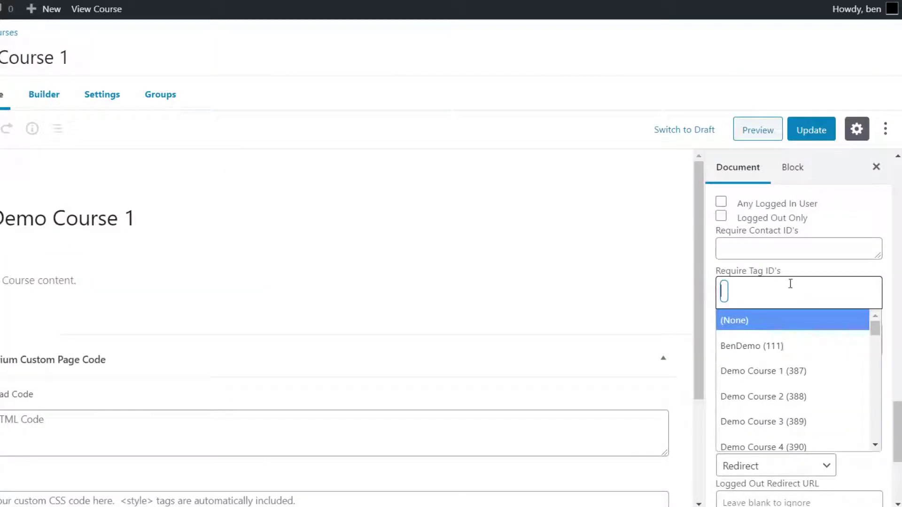
left_click(798, 369)
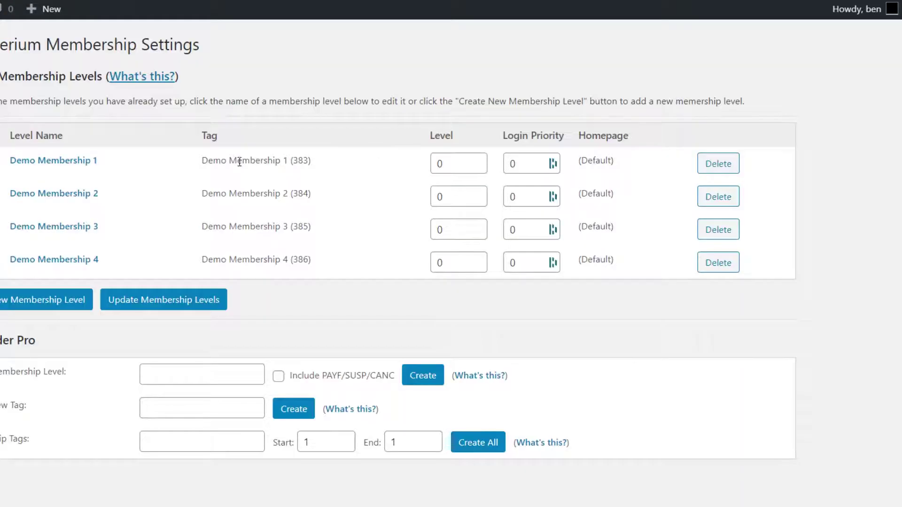
left_click_drag(227, 161, 288, 163)
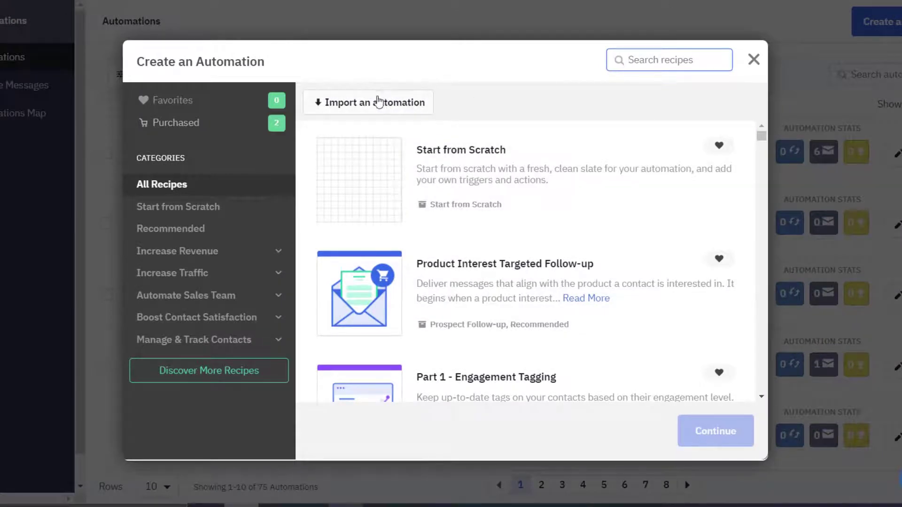
Step: Import the Drip Automation Template from its shared tplshare automation URL
left_click(362, 102)
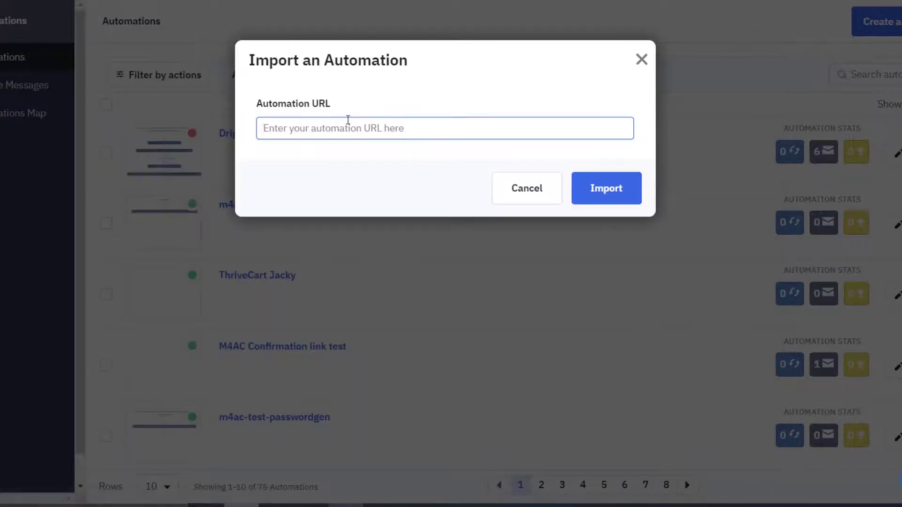
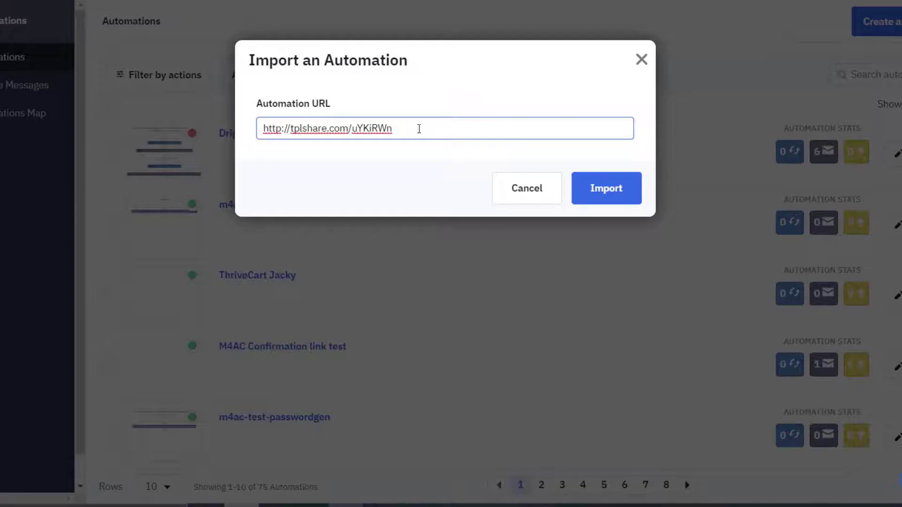
left_click_drag(418, 129, 261, 127)
left_click(322, 159)
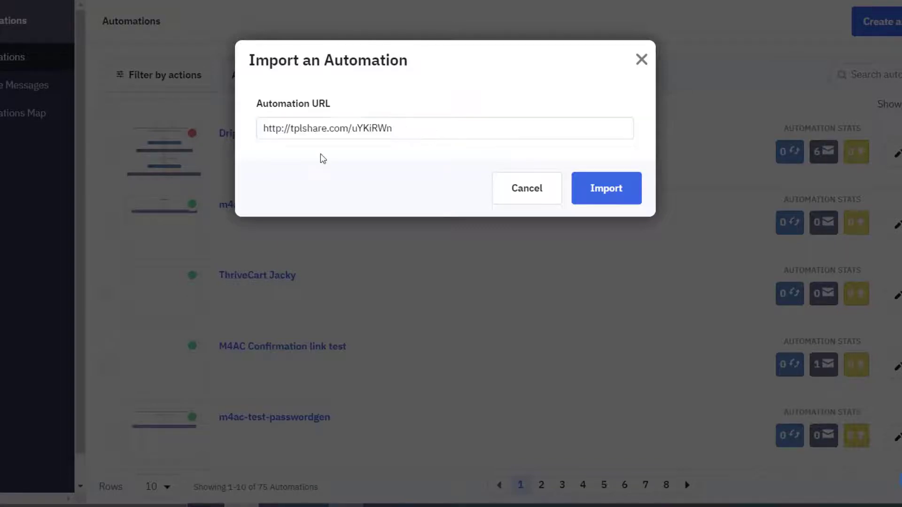
left_click(614, 199)
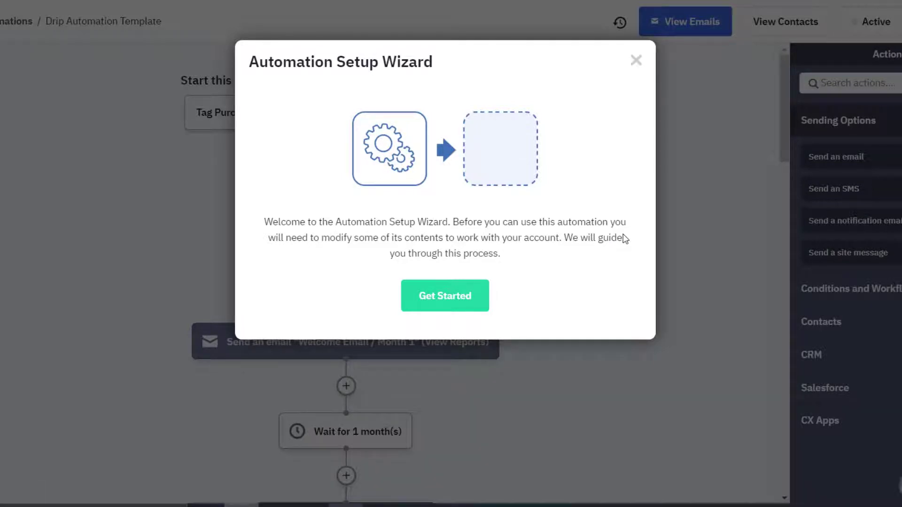
left_click(460, 297)
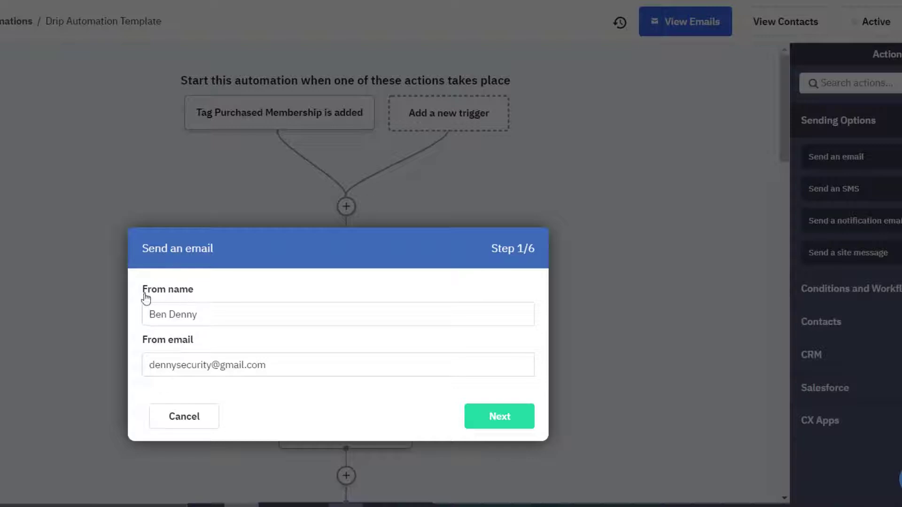
left_click_drag(220, 317, 101, 307)
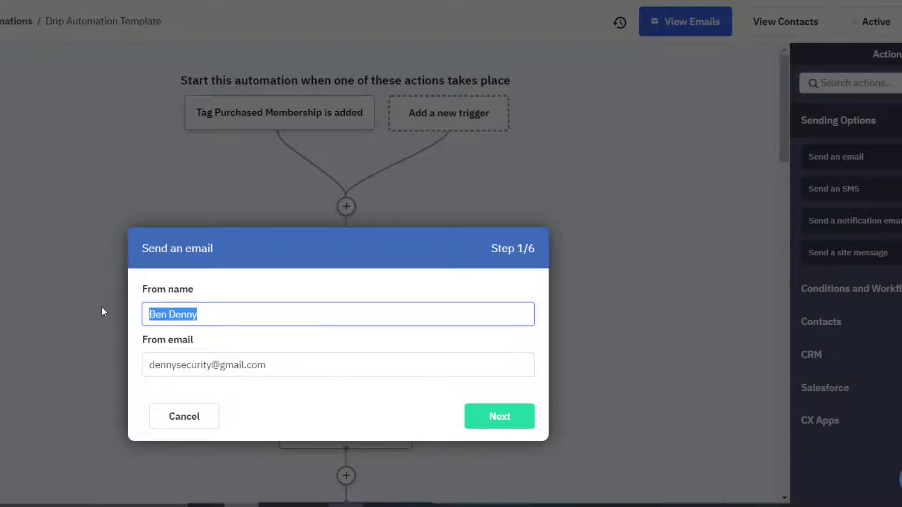
type("Memberium")
key("Tab")
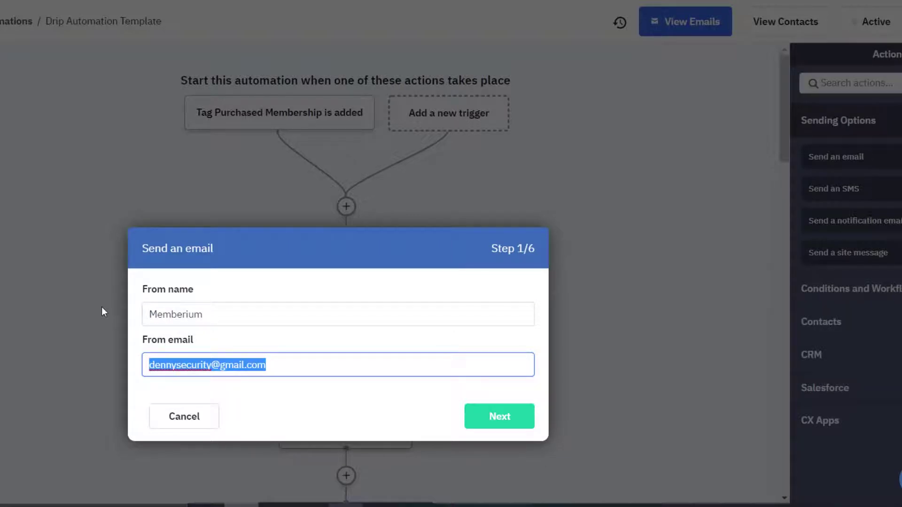
key("BackSpace")
type("yourem")
type("ail@")
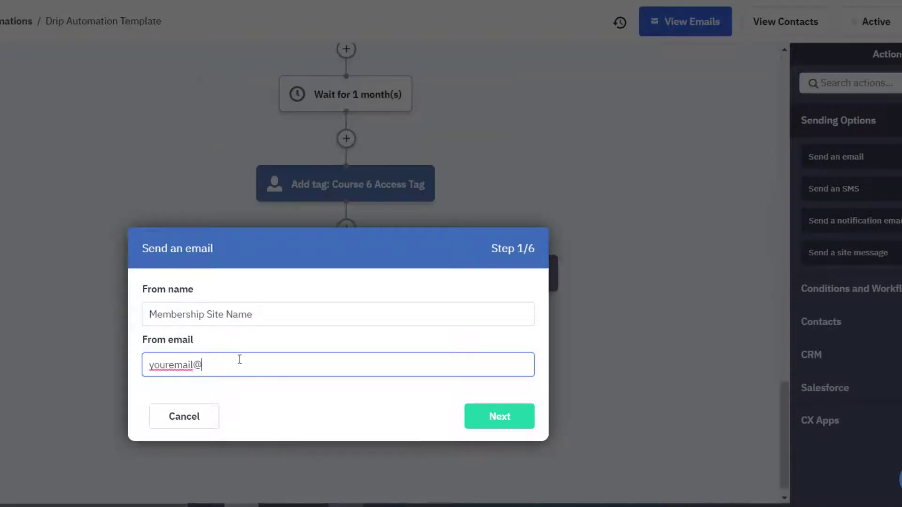
type("yourdomain.com")
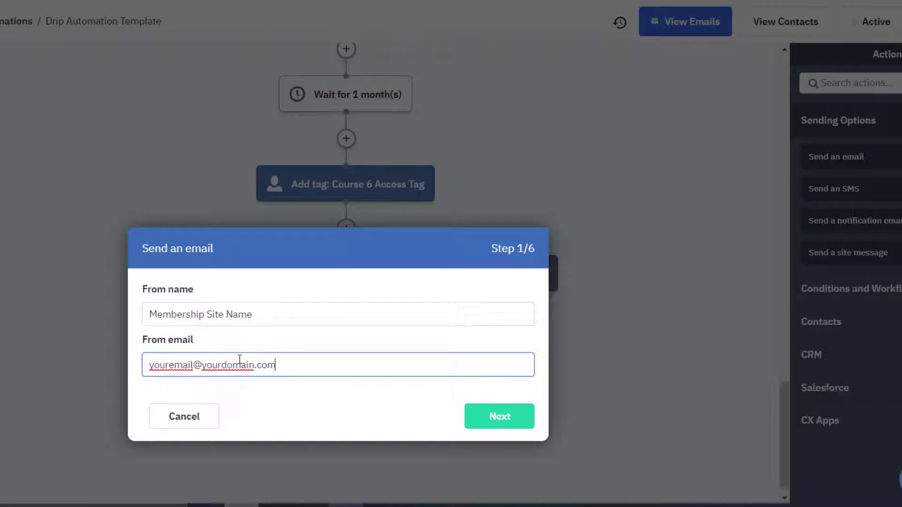
left_click(500, 409)
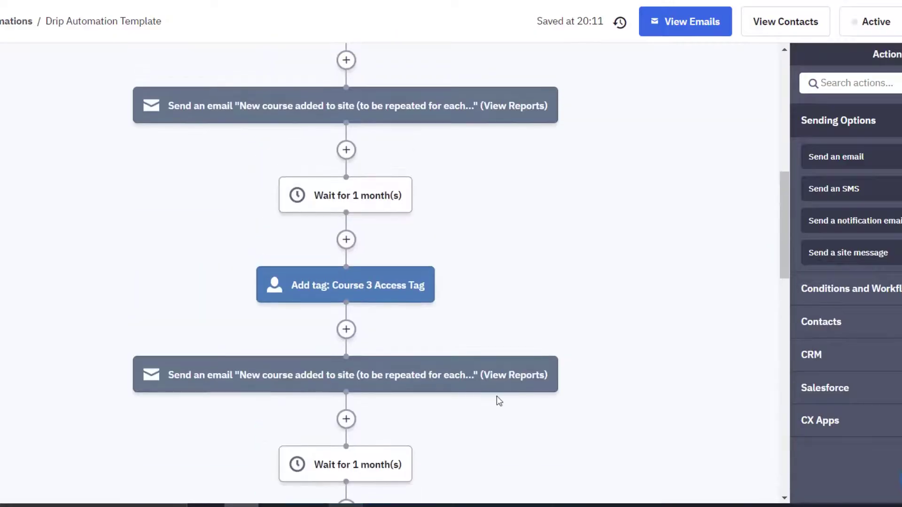
scroll(497, 396, "up", 1)
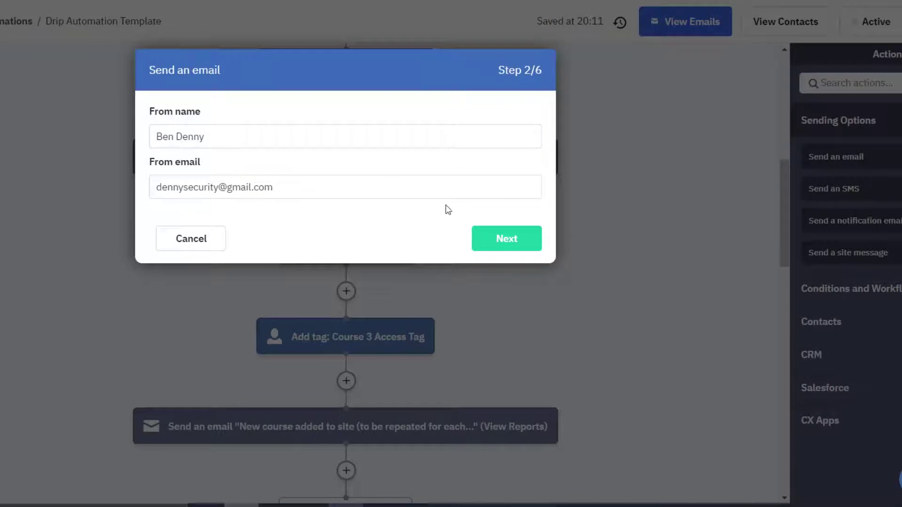
left_click(510, 235)
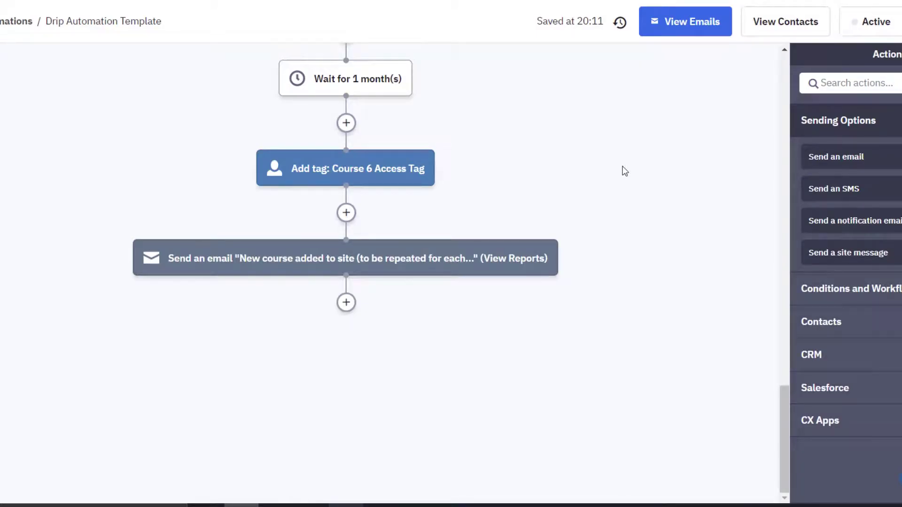
scroll(519, 205, "up", 20)
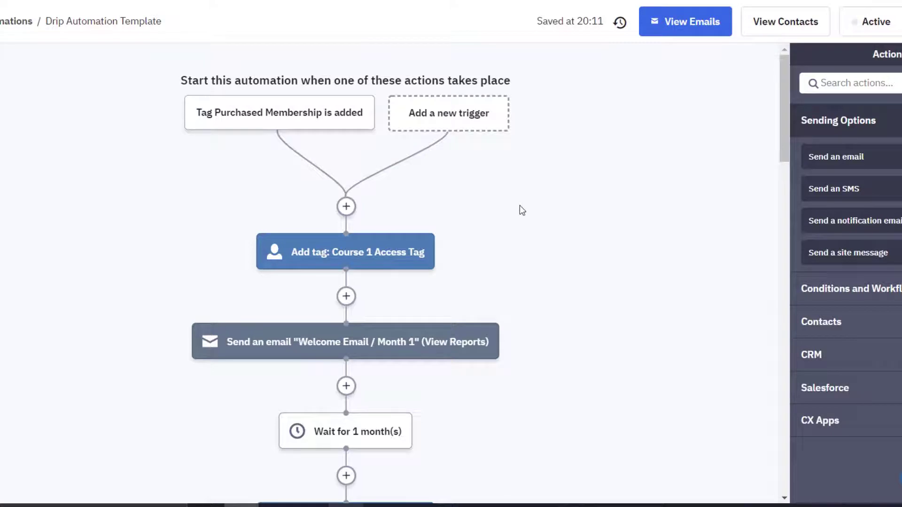
mouse_move(308, 118)
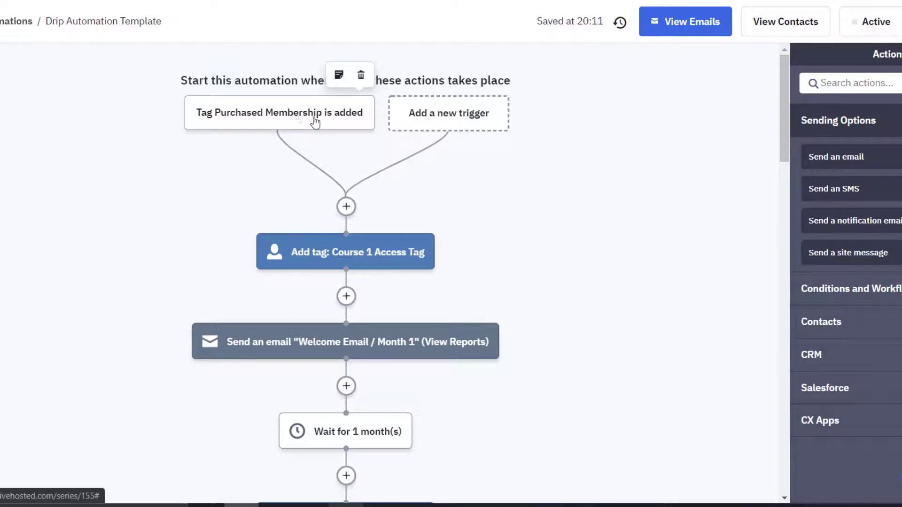
left_click(282, 120)
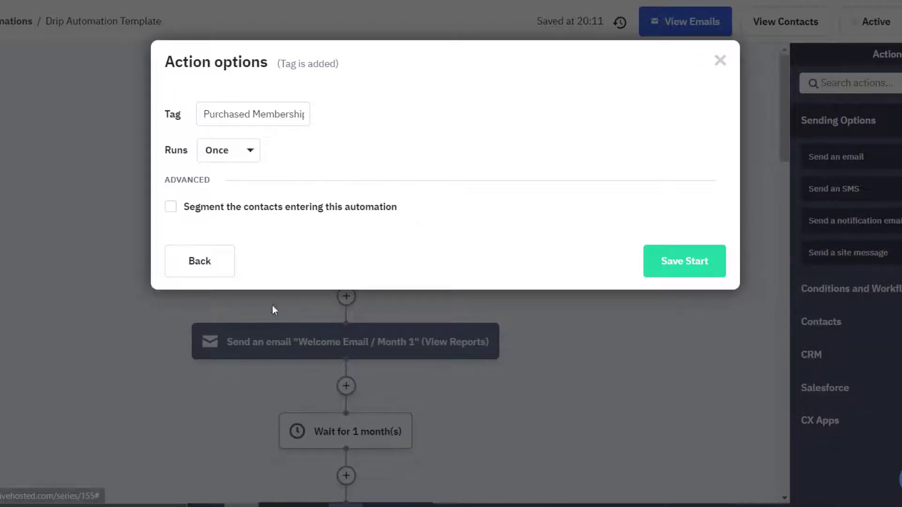
triple_click(258, 116)
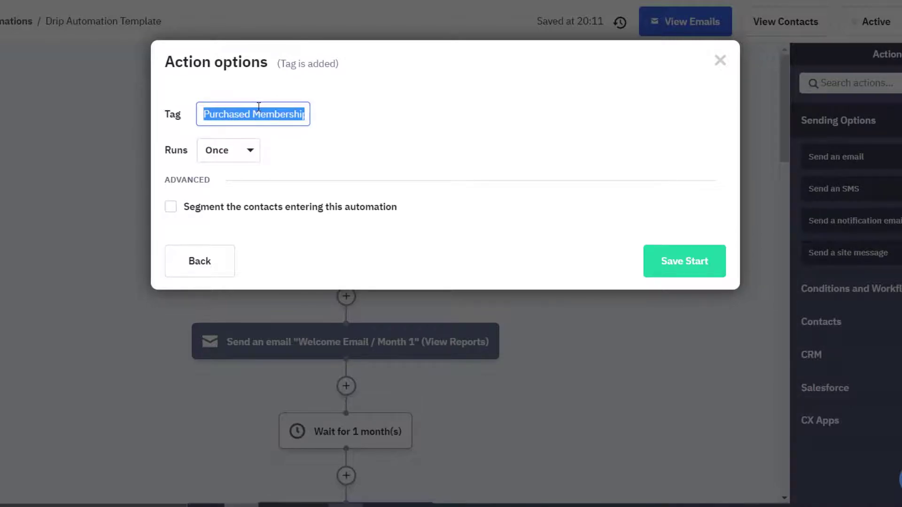
left_click(81, 123)
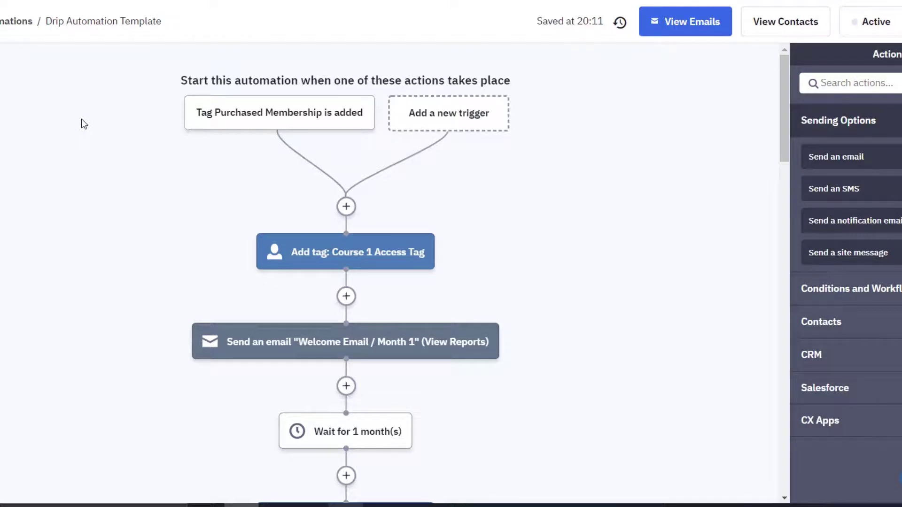
scroll(332, 149, "down", 3)
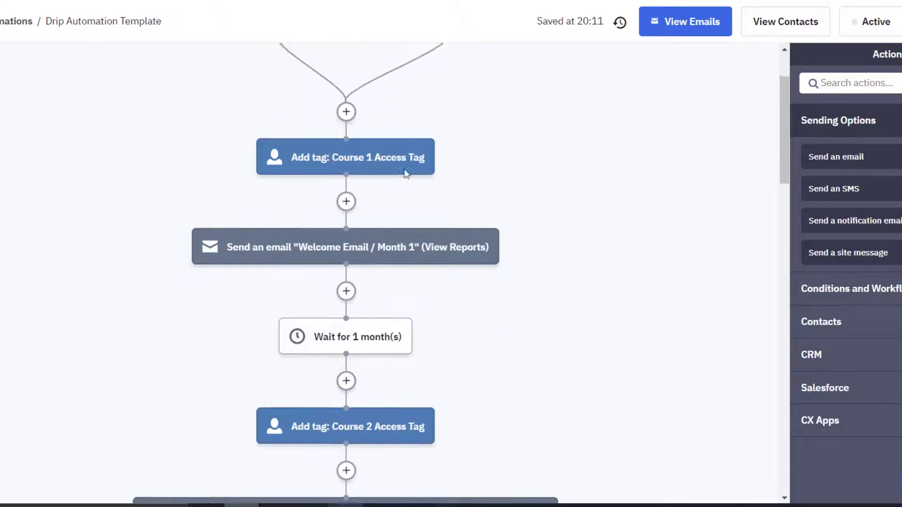
mouse_move(382, 94)
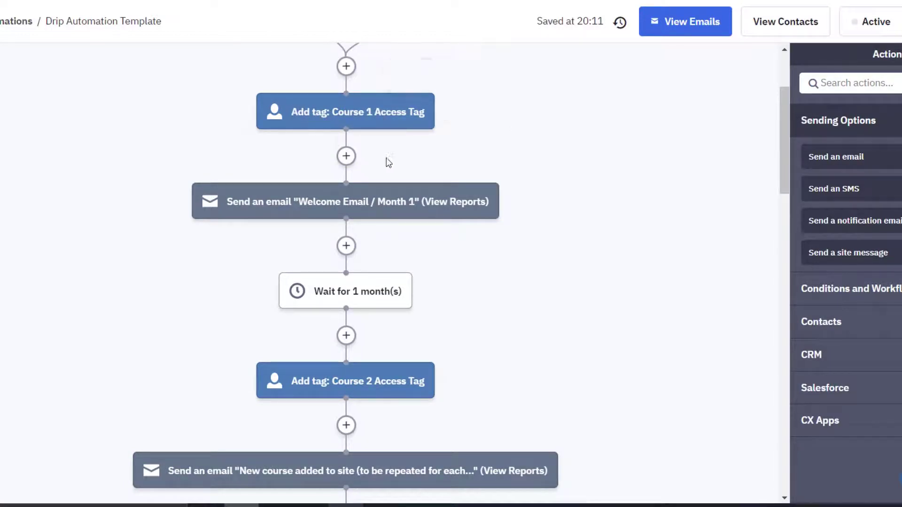
scroll(493, 190, "up", 3)
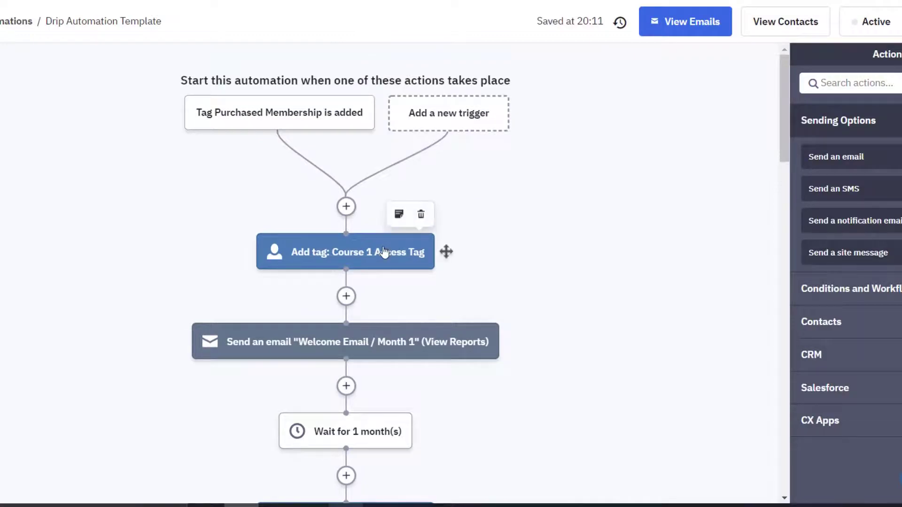
Step: Replace the first step's Course 1 Access Tag with Demo Membership 1 and save
left_click(384, 252)
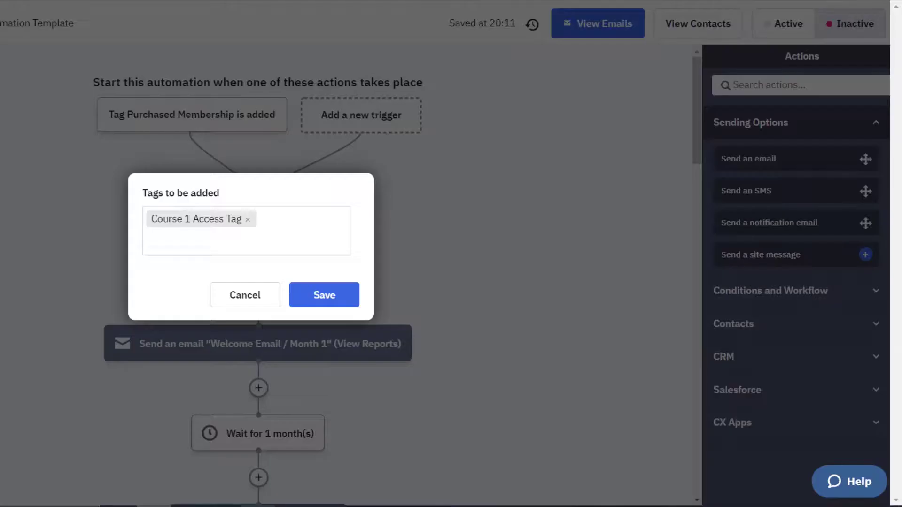
left_click(248, 219)
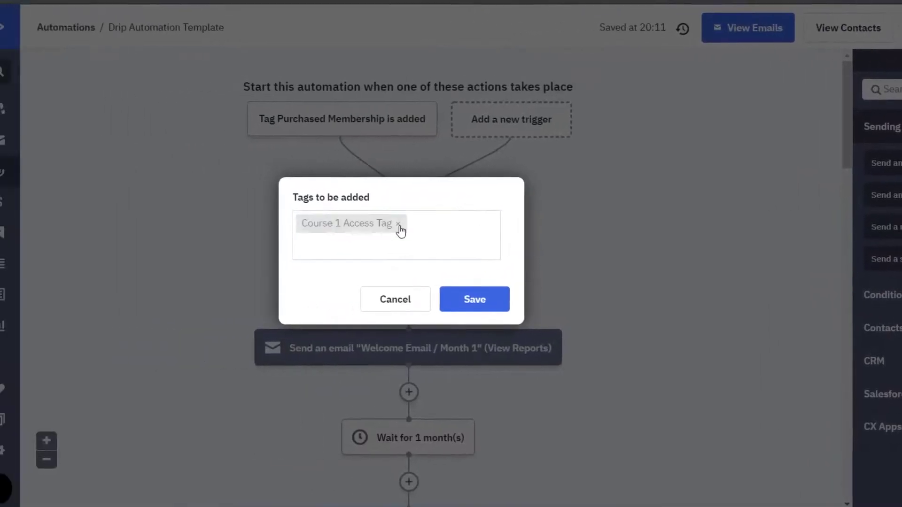
type("Demo Membership")
left_click(429, 248)
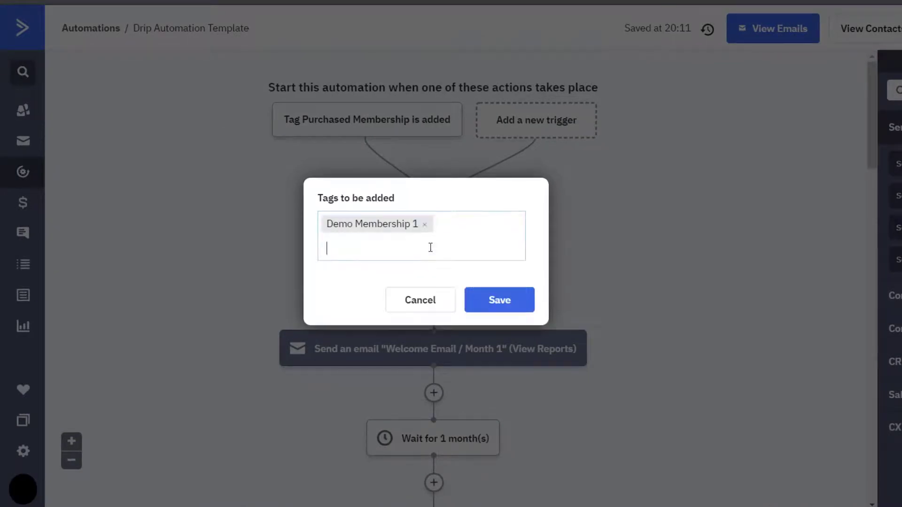
left_click(498, 301)
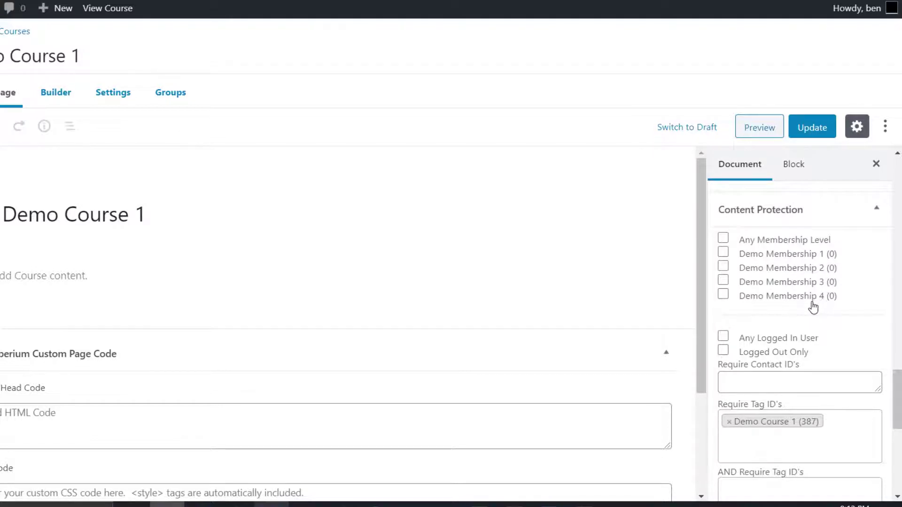
Step: Swap the tag step's Demo Membership 1 for Demo Course 1 and save
scroll(810, 303, "down", 1)
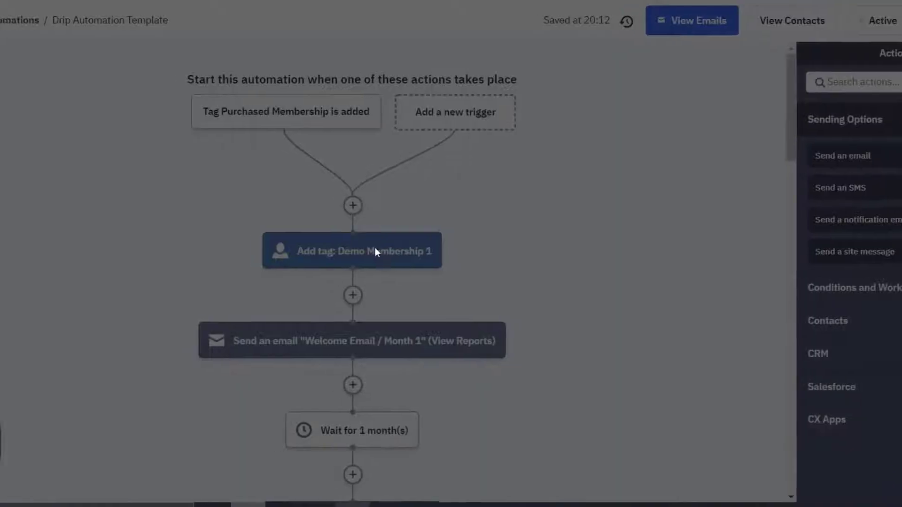
left_click(375, 249)
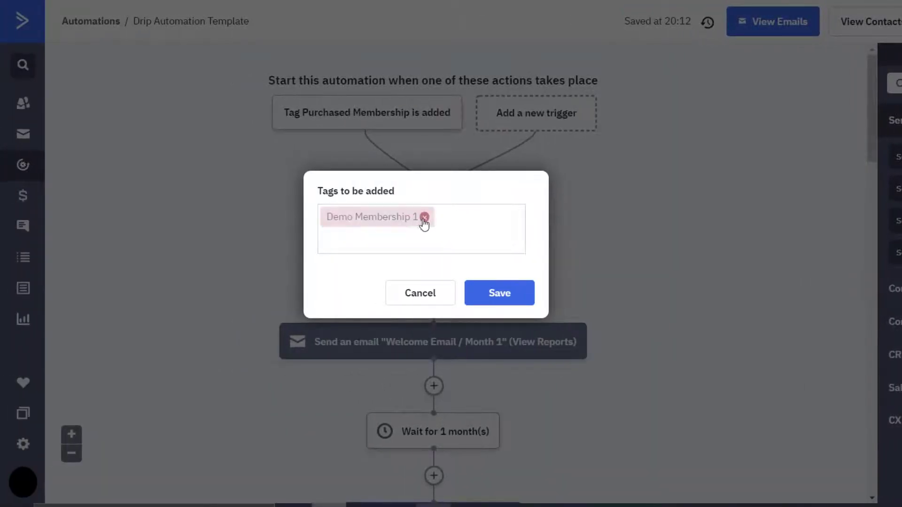
left_click(343, 221)
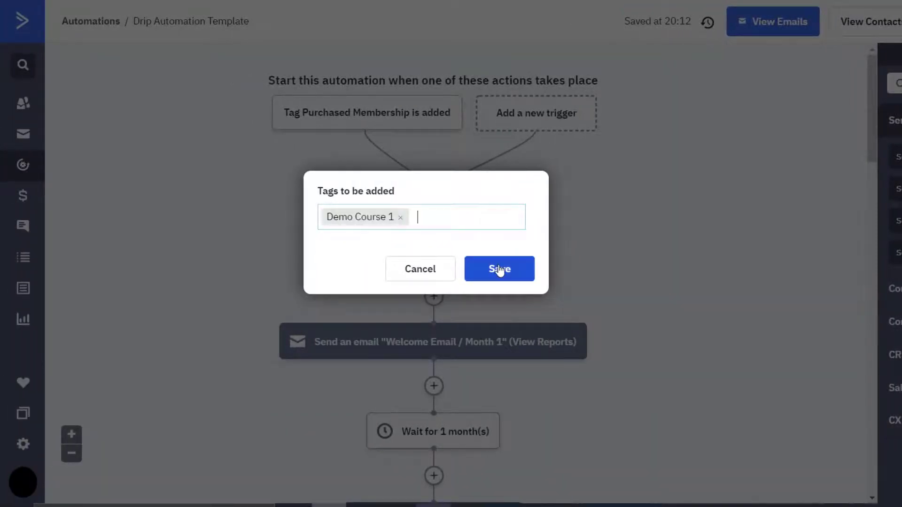
left_click(499, 269)
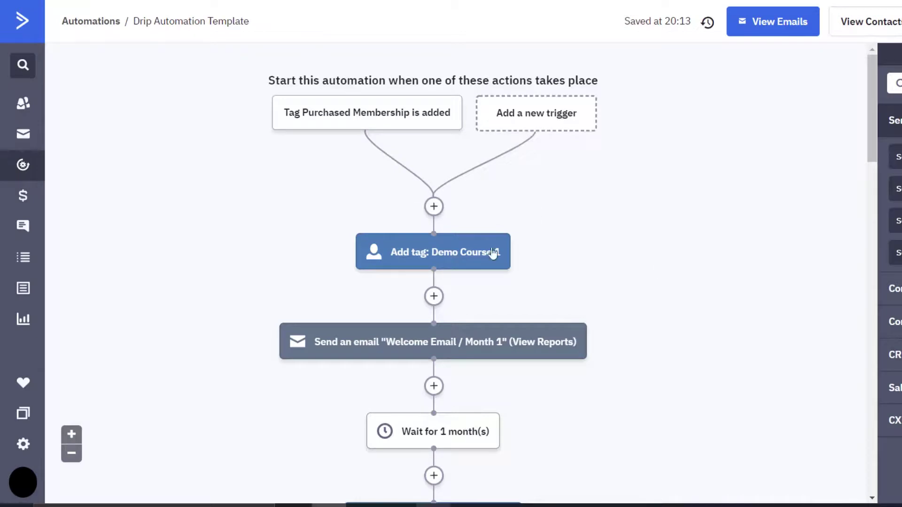
scroll(588, 272, "down", 1)
scroll(589, 274, "down", 2)
scroll(533, 364, "down", 5)
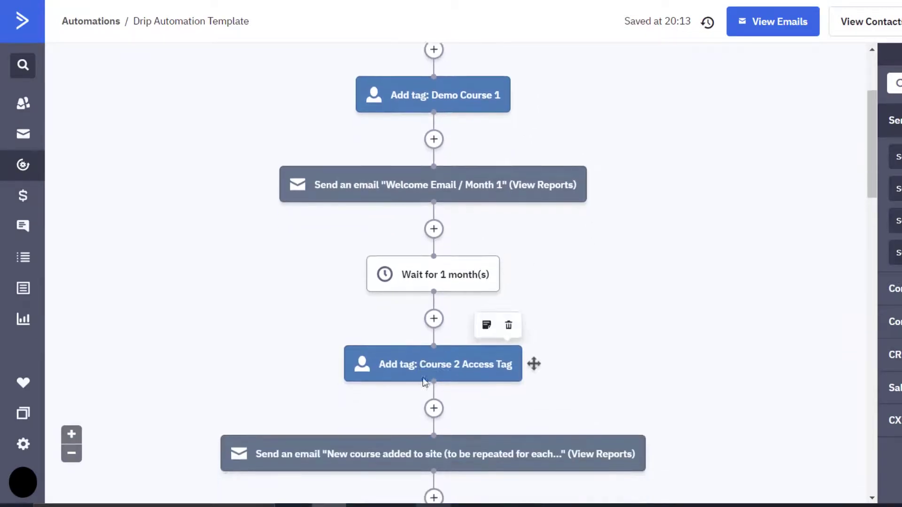
scroll(475, 310, "down", 3)
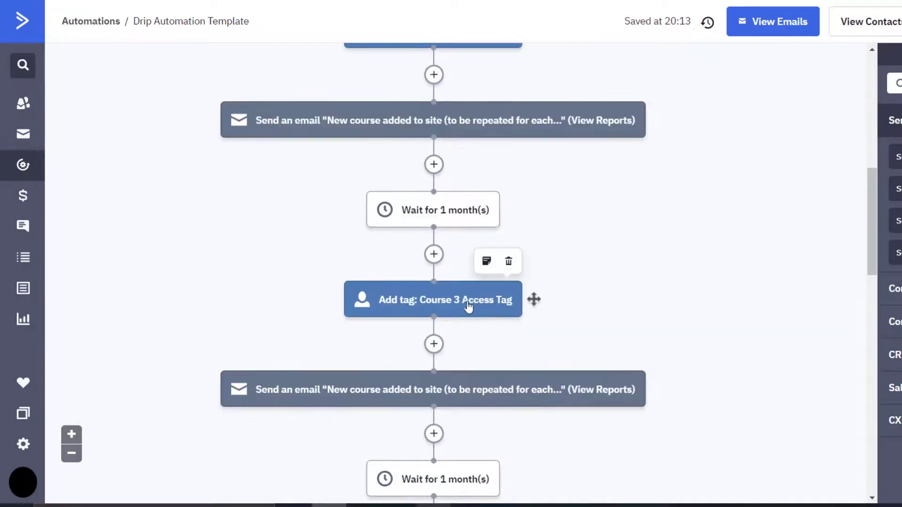
scroll(481, 298, "down", 19)
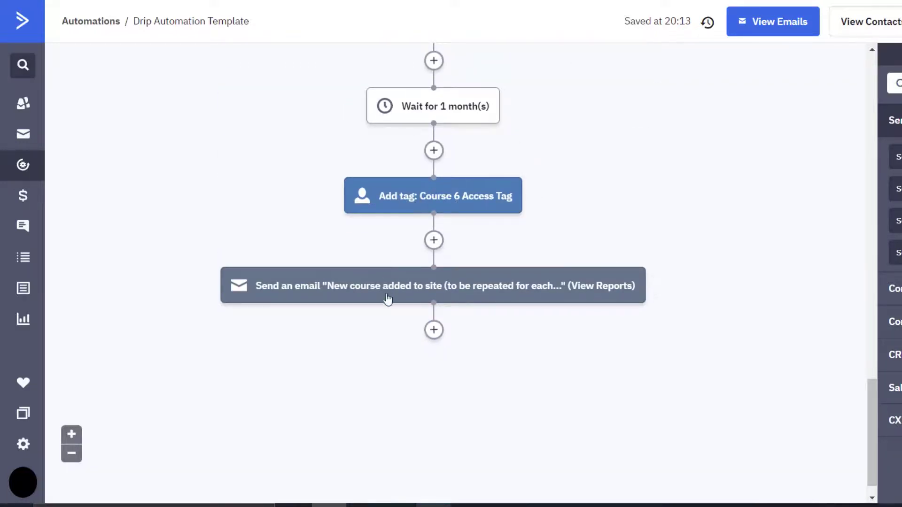
scroll(389, 298, "up", 13)
scroll(388, 297, "up", 15)
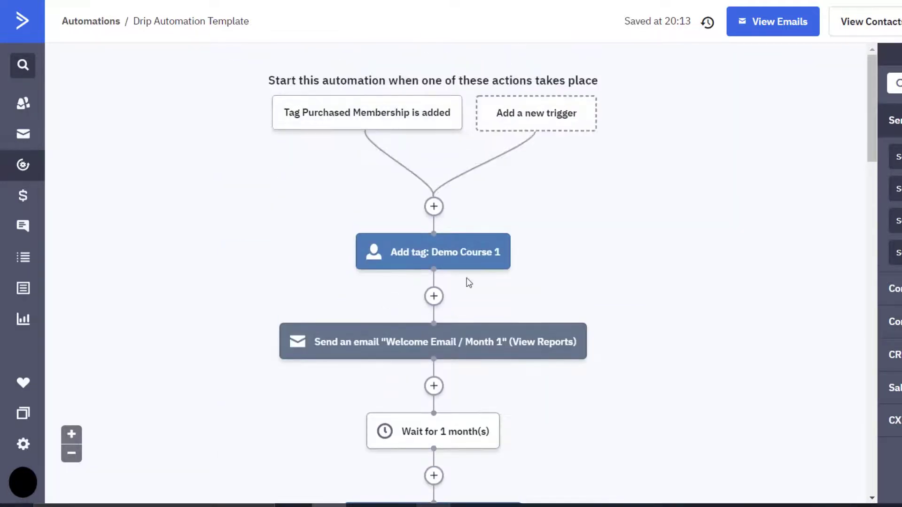
scroll(467, 282, "down", 11)
scroll(467, 286, "down", 1)
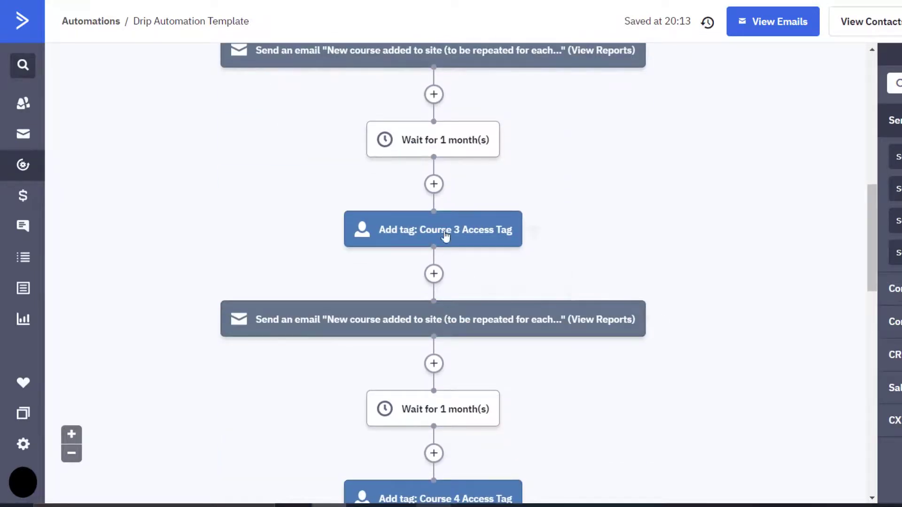
scroll(498, 281, "up", 17)
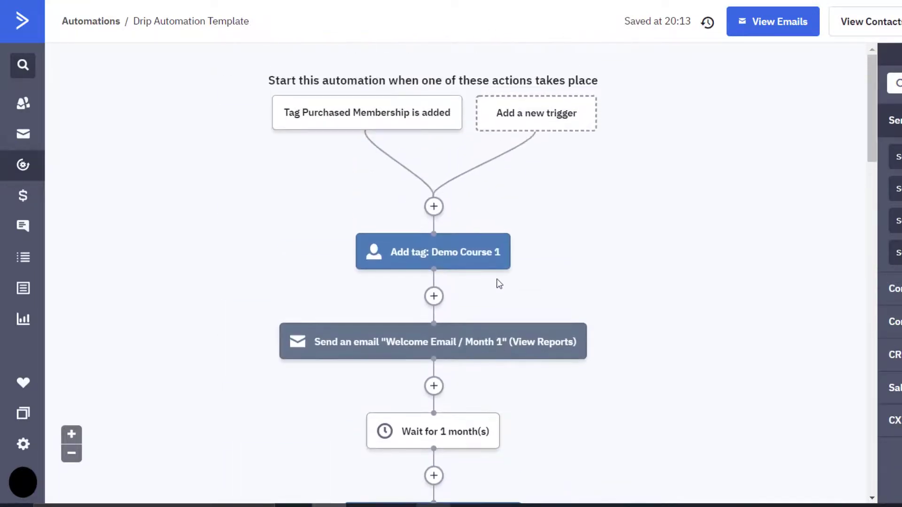
scroll(498, 282, "down", 4)
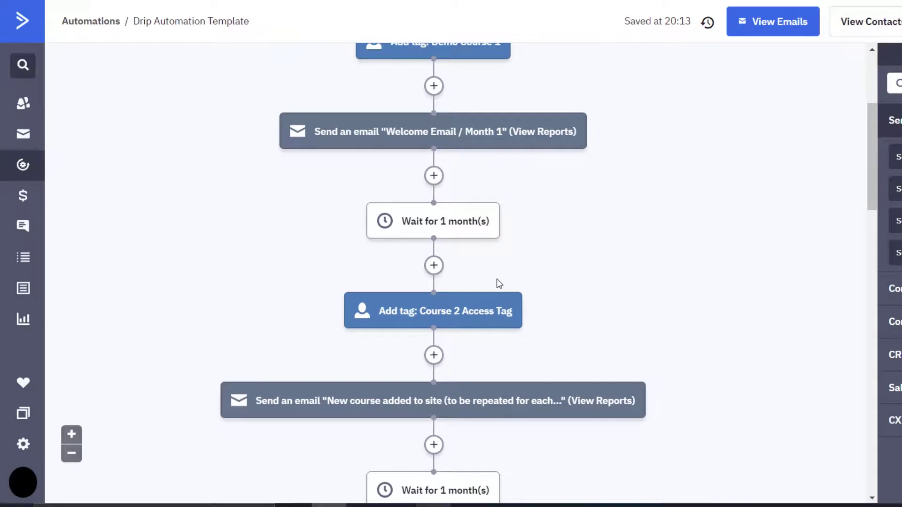
mouse_move(409, 135)
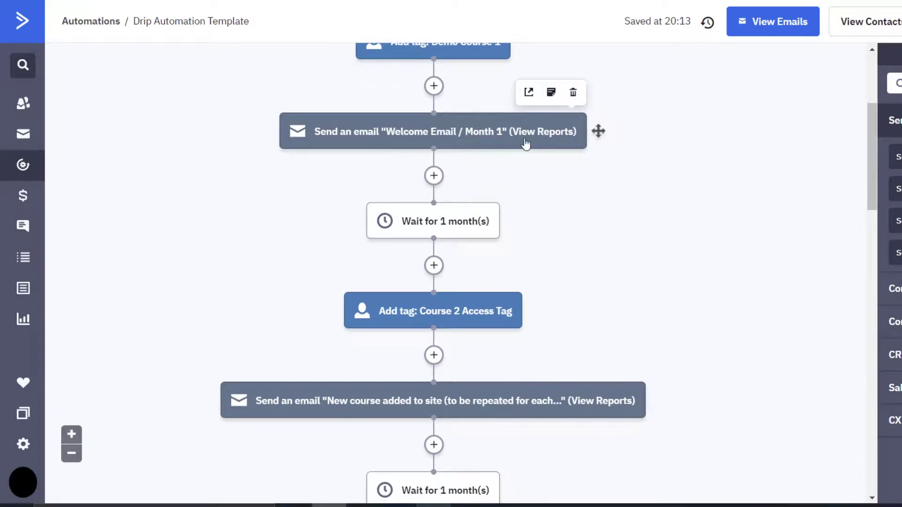
scroll(525, 143, "down", 1)
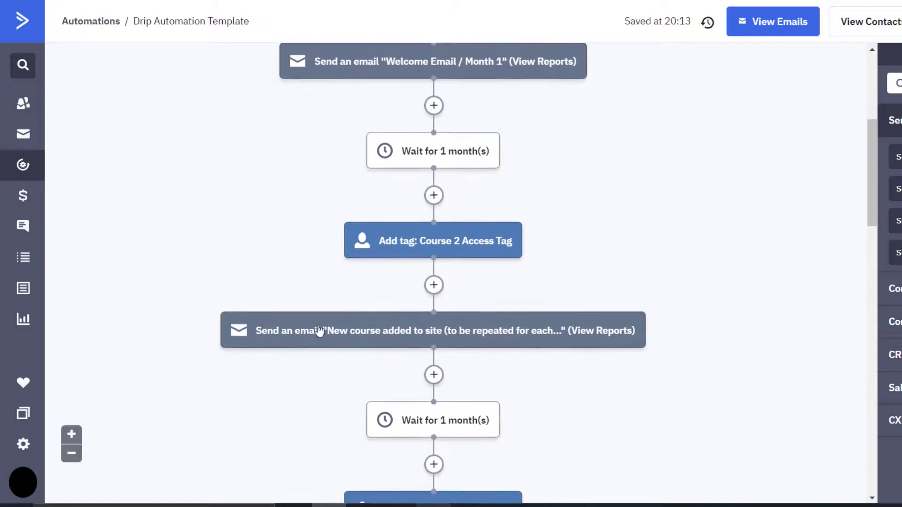
mouse_move(367, 345)
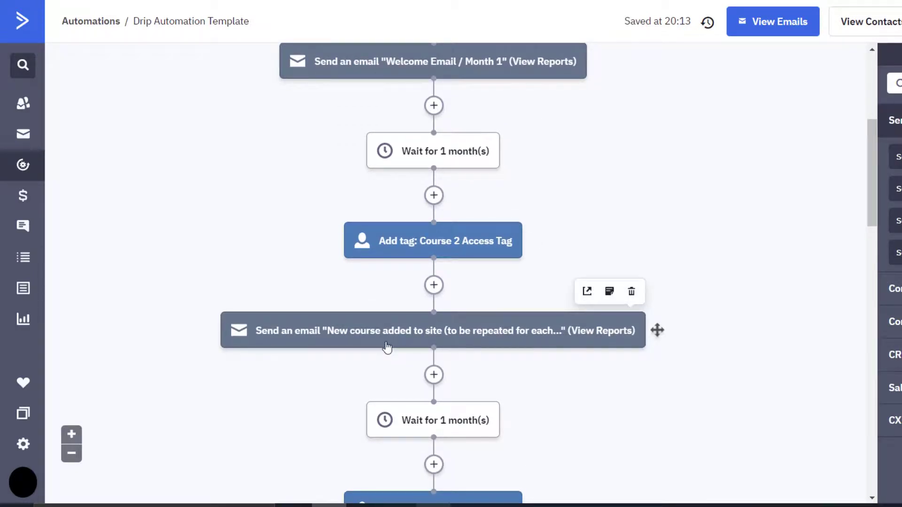
scroll(294, 314, "down", 3)
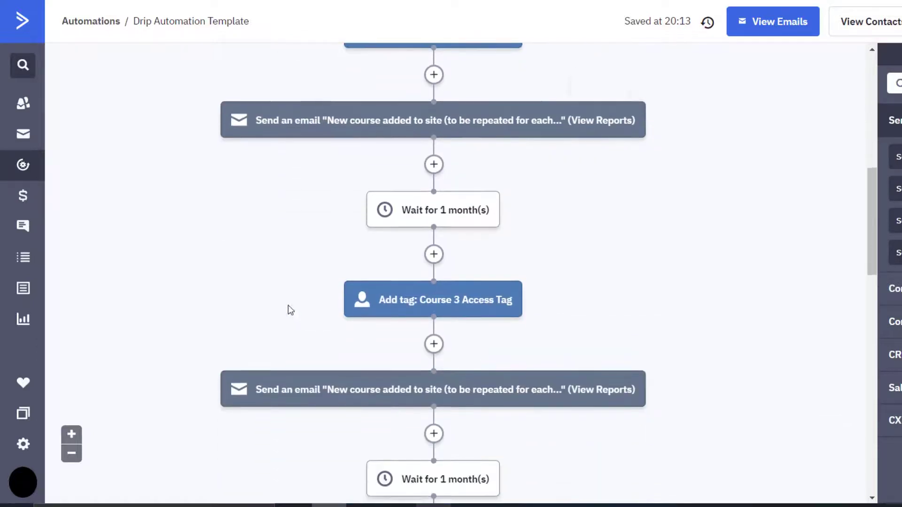
scroll(283, 292, "down", 12)
scroll(282, 293, "up", 14)
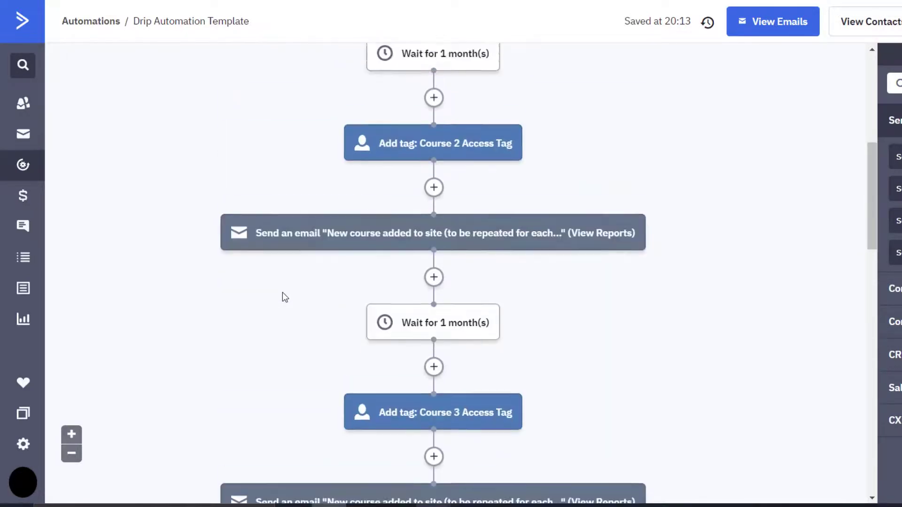
scroll(283, 292, "up", 4)
scroll(367, 279, "down", 1)
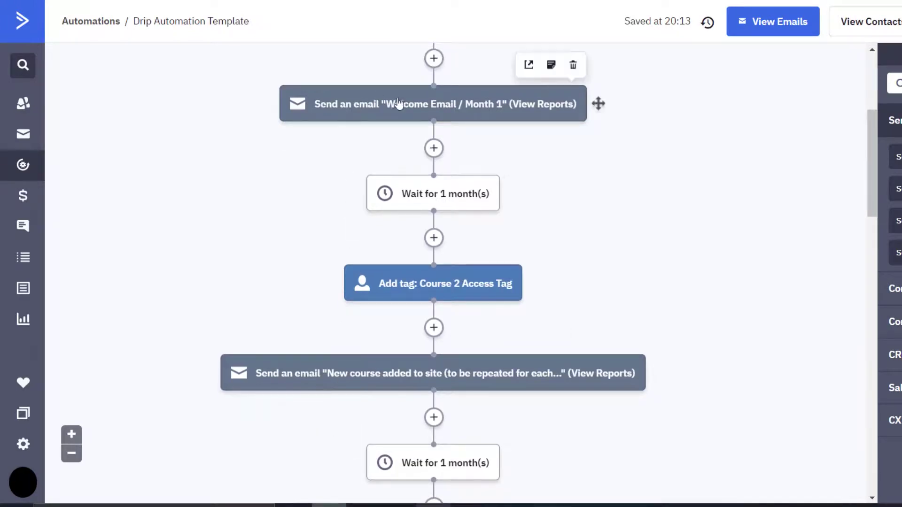
left_click(423, 109)
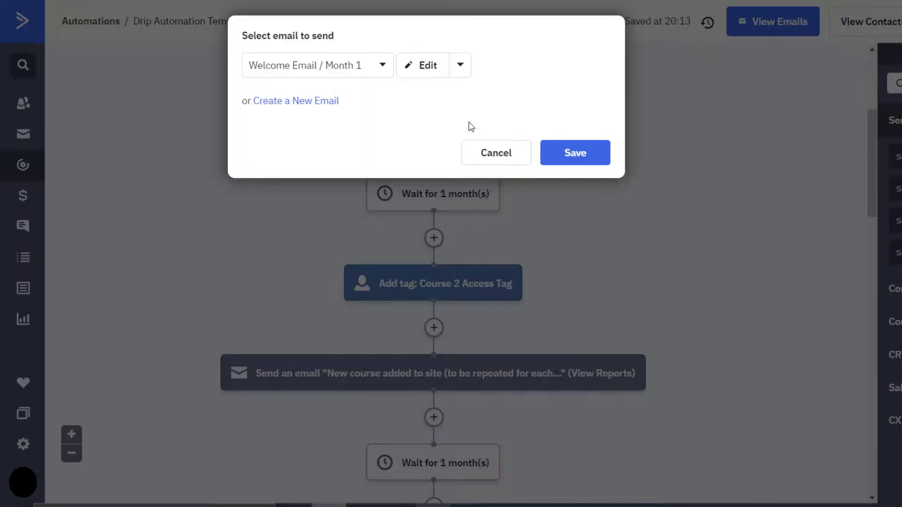
left_click(424, 67)
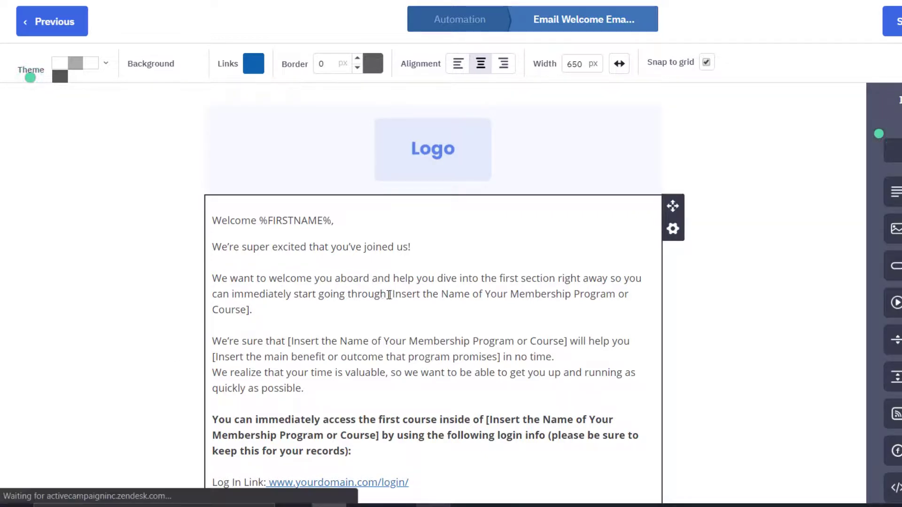
left_click_drag(387, 295, 407, 301)
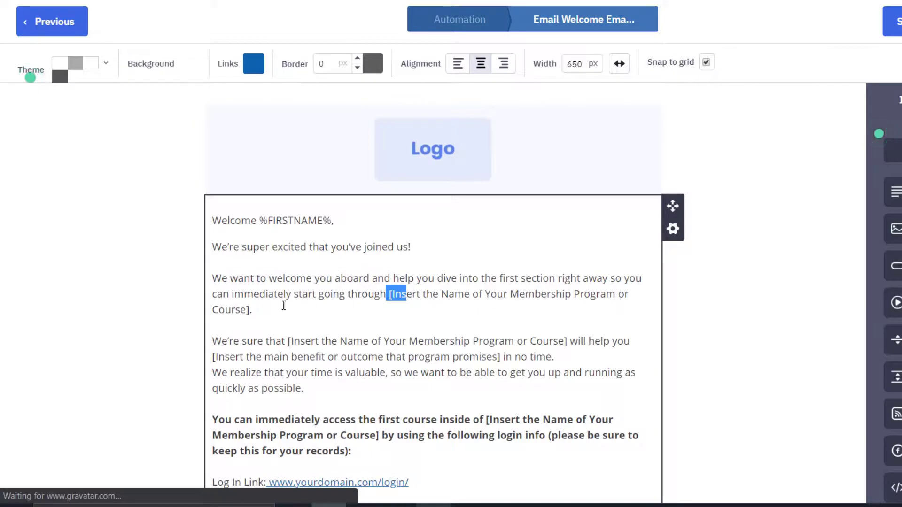
left_click(284, 303)
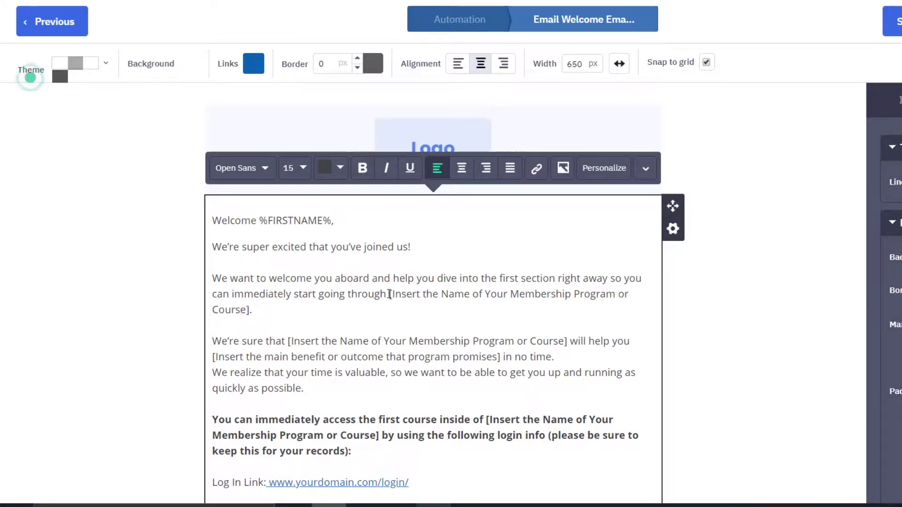
left_click_drag(389, 294, 293, 313)
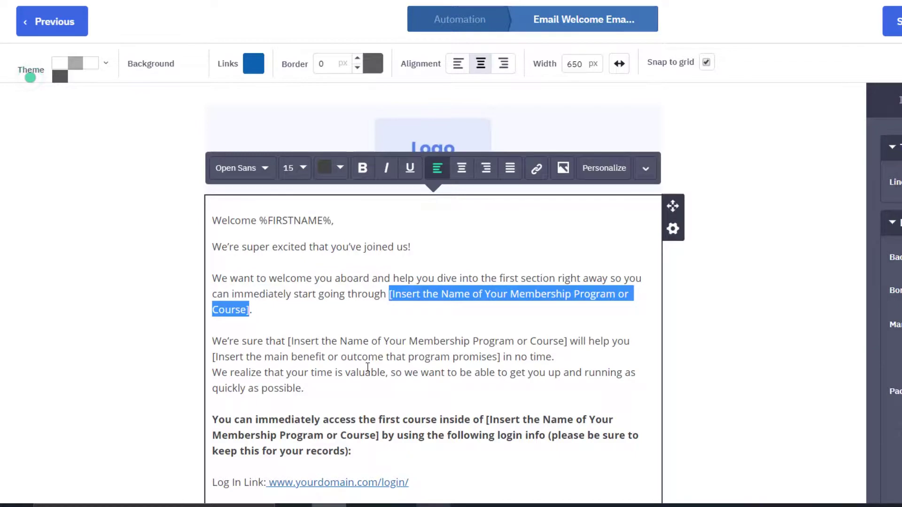
scroll(537, 182, "down", 2)
left_click(537, 182)
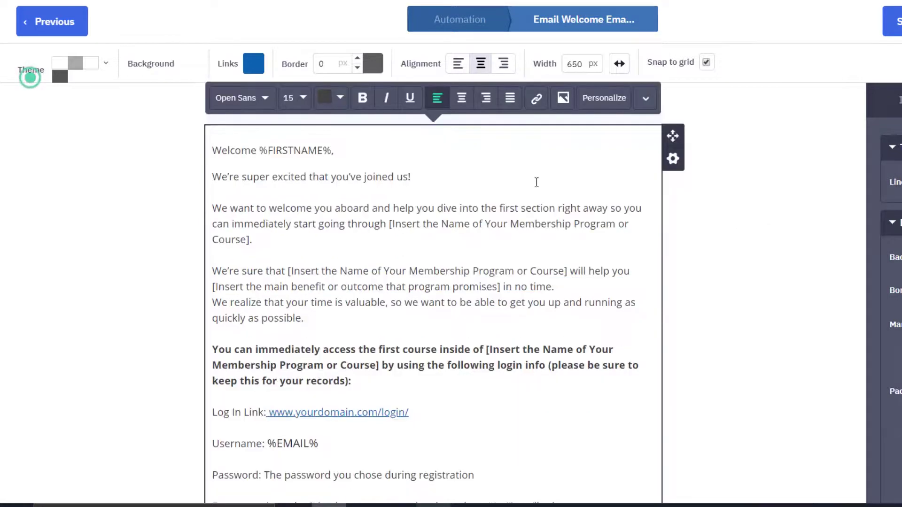
scroll(323, 267, "down", 5)
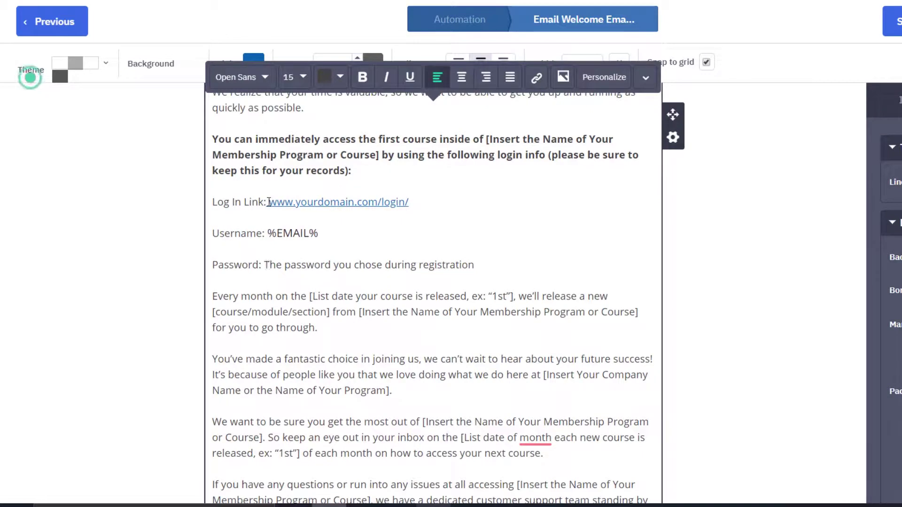
left_click_drag(269, 202, 414, 205)
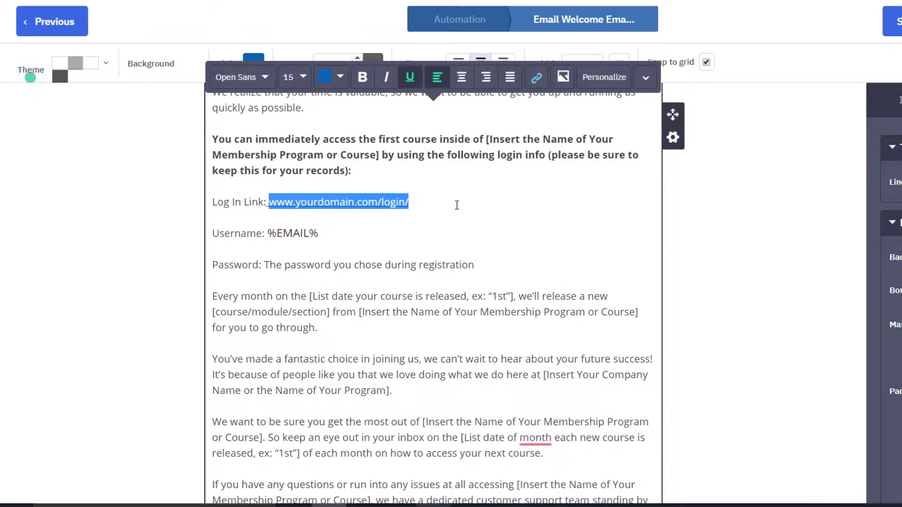
scroll(456, 205, "down", 10)
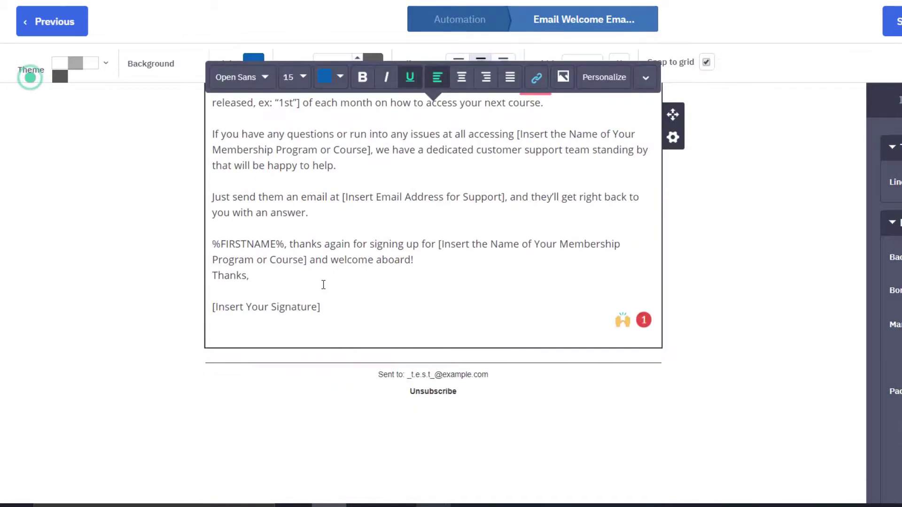
left_click_drag(324, 302, 209, 297)
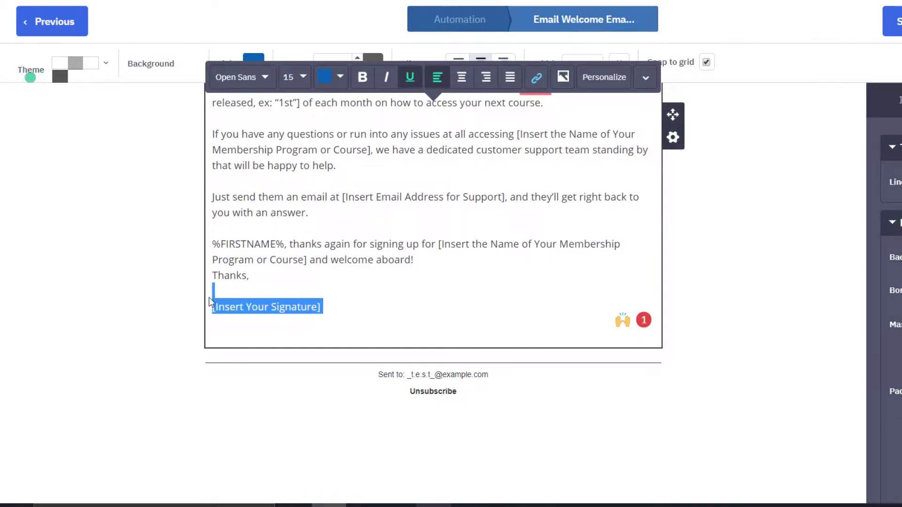
left_click(342, 277)
scroll(342, 276, "up", 10)
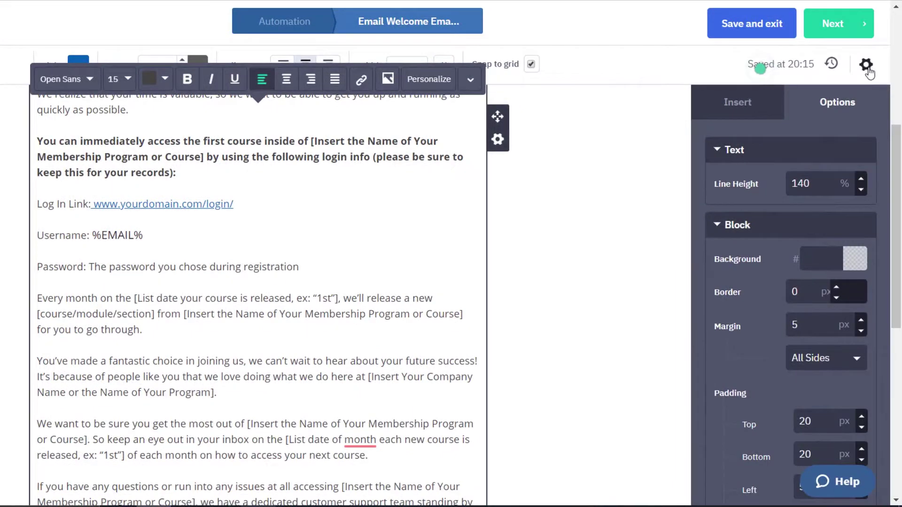
left_click(865, 66)
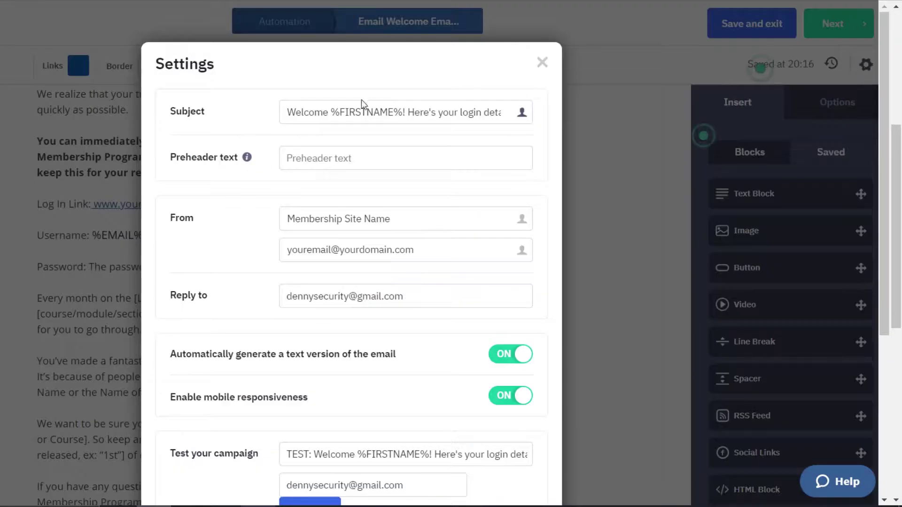
left_click_drag(321, 115, 483, 117)
left_click(481, 116)
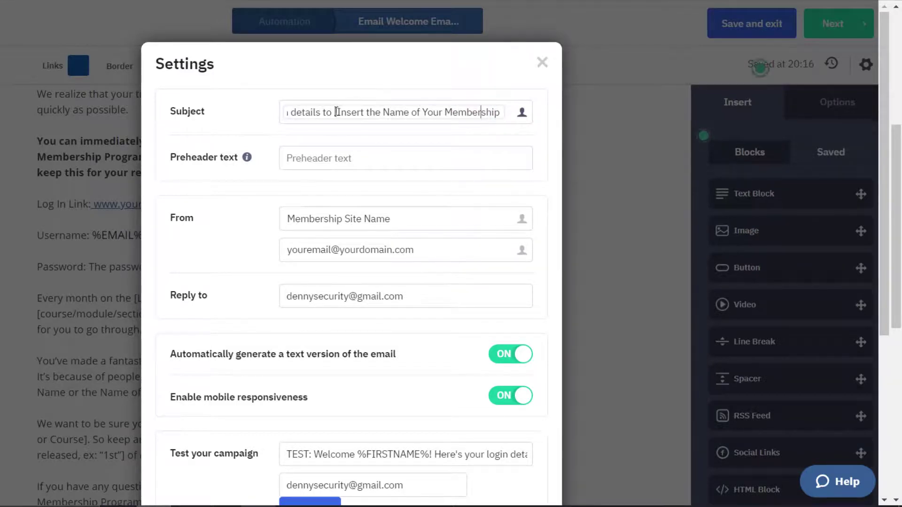
left_click_drag(336, 112, 491, 115)
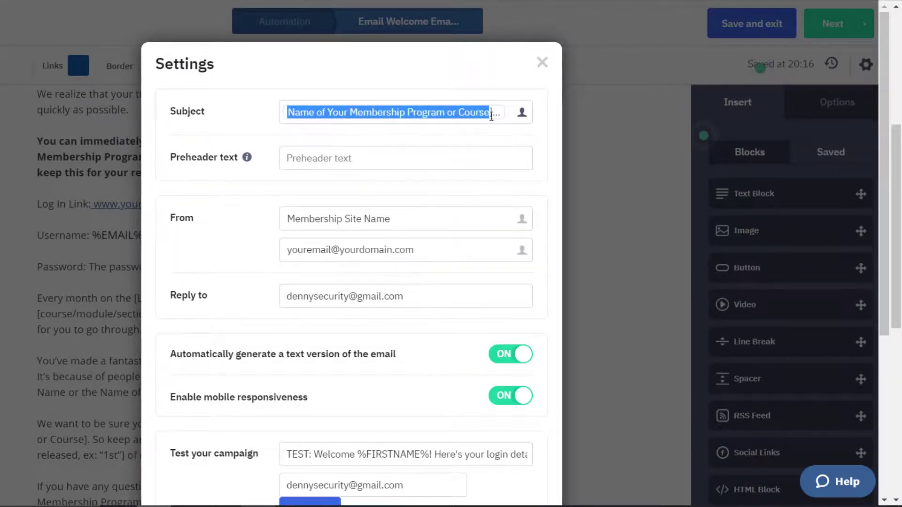
left_click(451, 113)
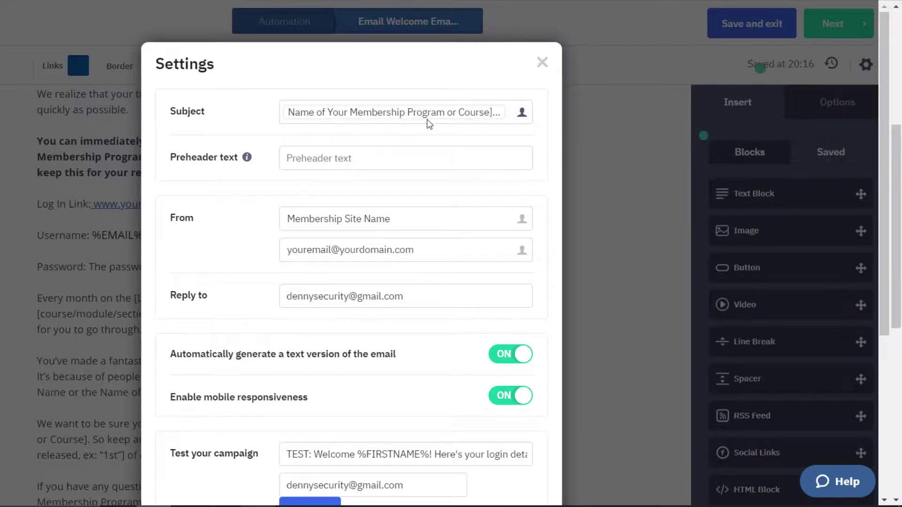
triple_click(438, 249)
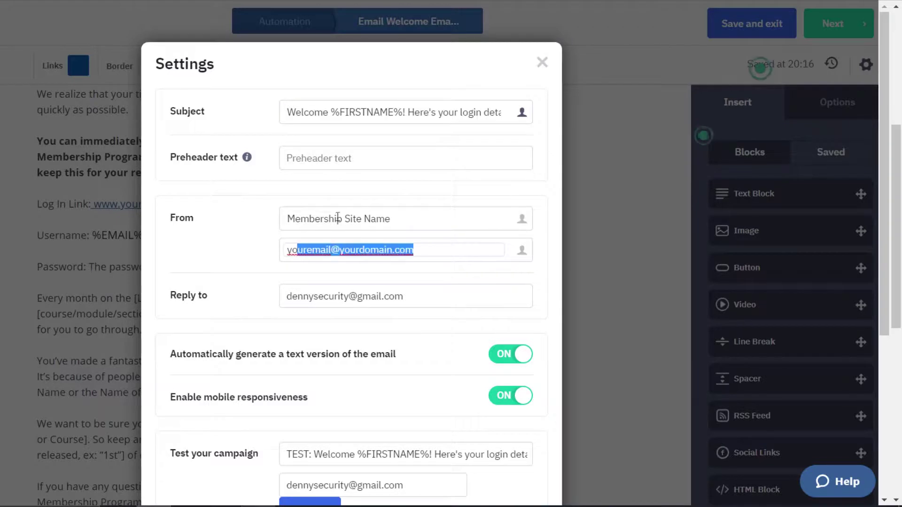
key("shift+Tab")
triple_click(396, 296)
left_click(236, 288)
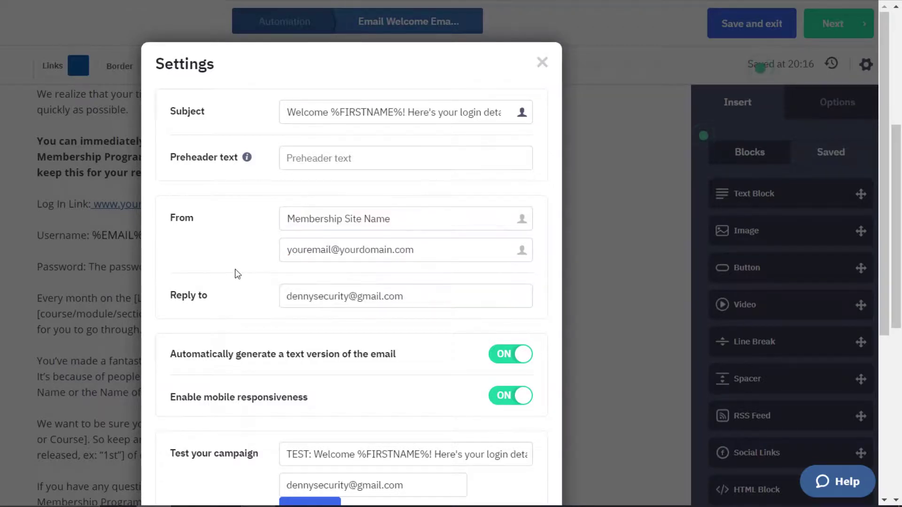
scroll(240, 267, "down", 5)
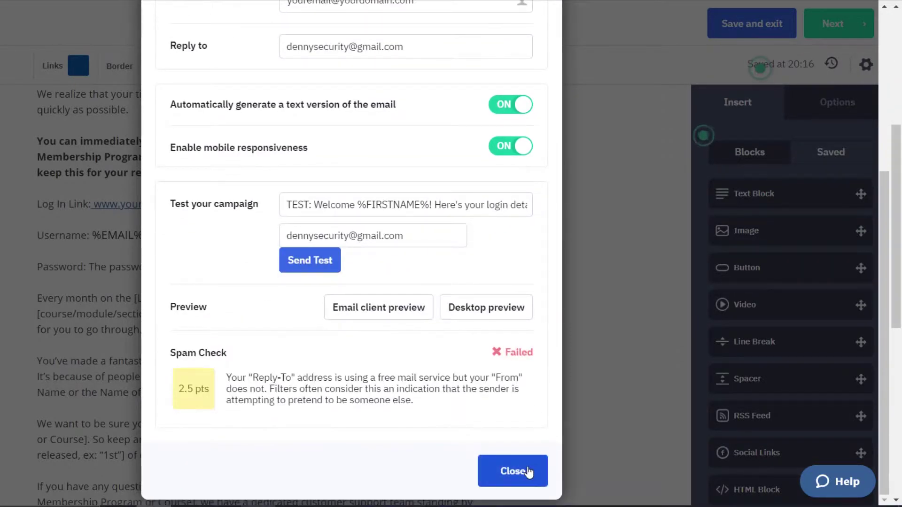
left_click(513, 471)
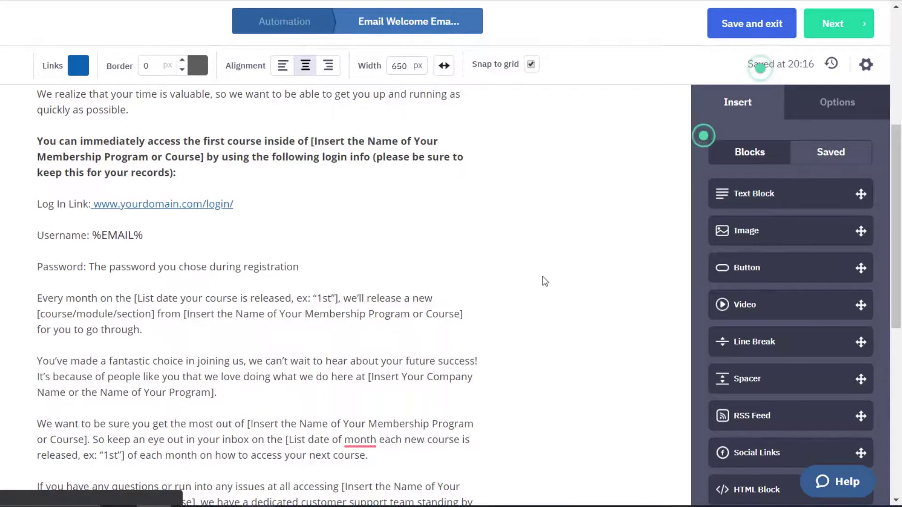
Step: Choose the sample Your Company mailing address in the email's Address setting
scroll(535, 271, "down", 7)
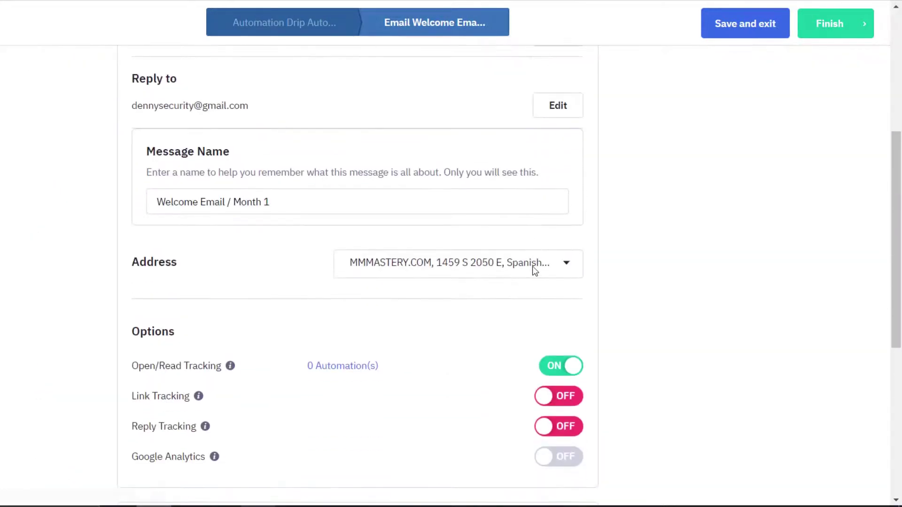
left_click_drag(140, 193, 227, 193)
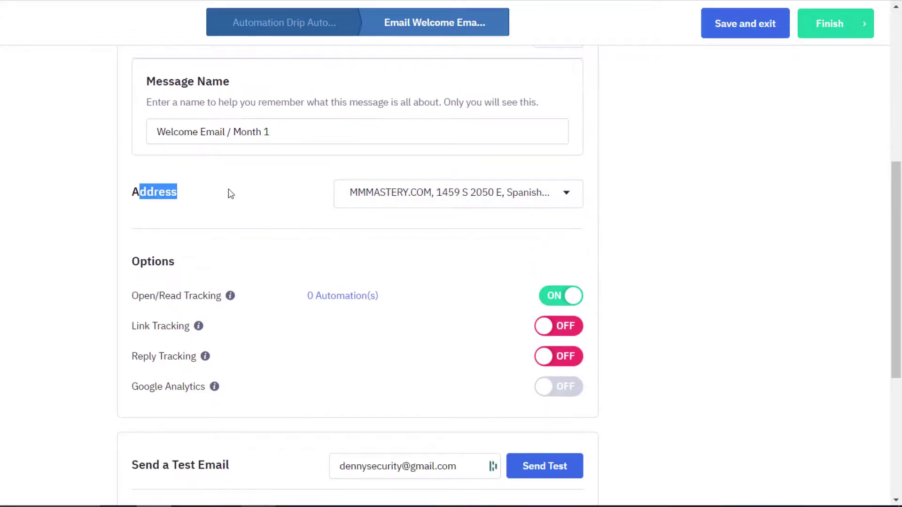
left_click(395, 195)
left_click(397, 271)
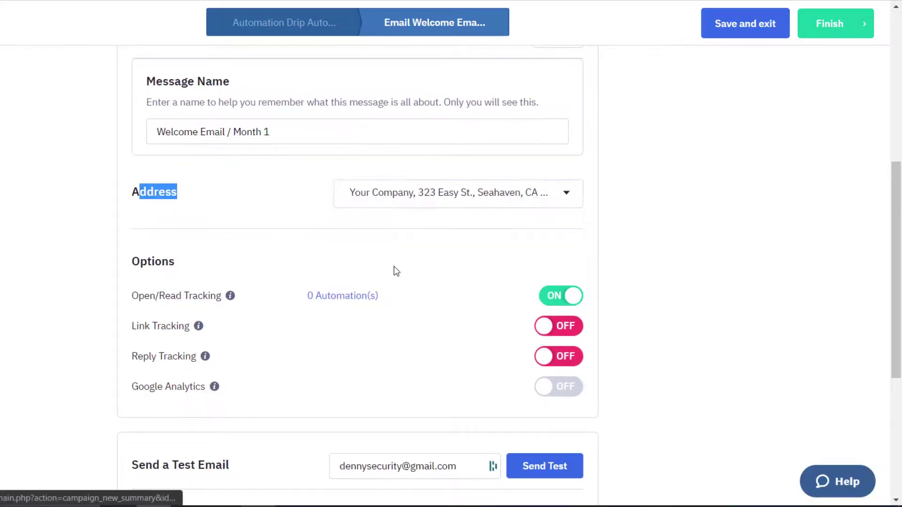
left_click(156, 183)
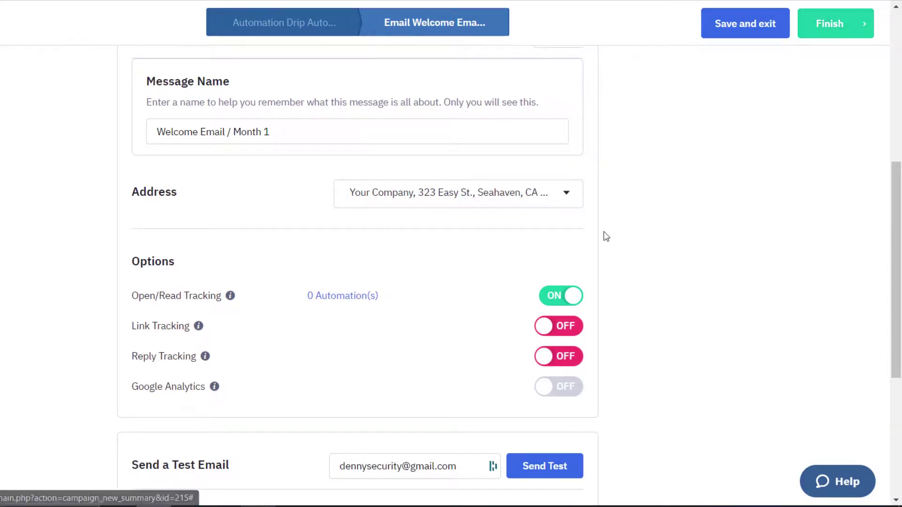
Step: Review the welcome email summary and finish it
scroll(593, 225, "down", 5)
left_click_drag(140, 254, 251, 257)
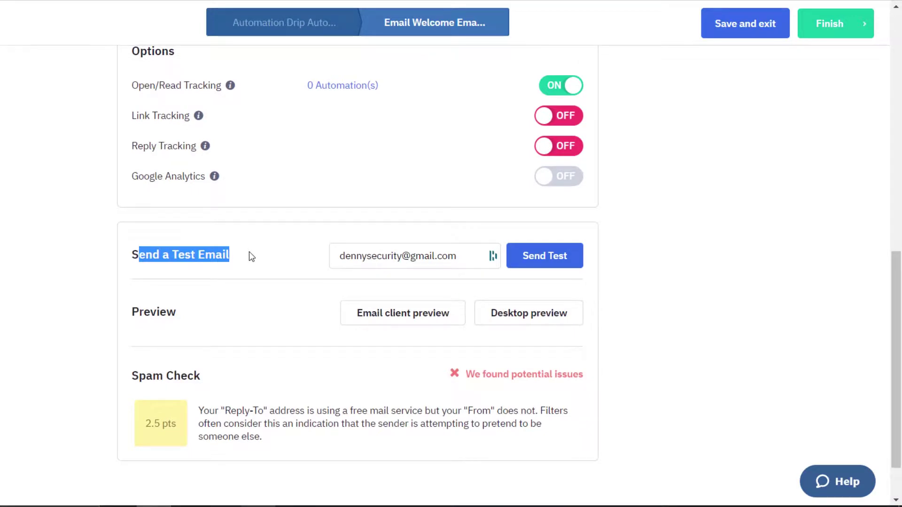
left_click(250, 252)
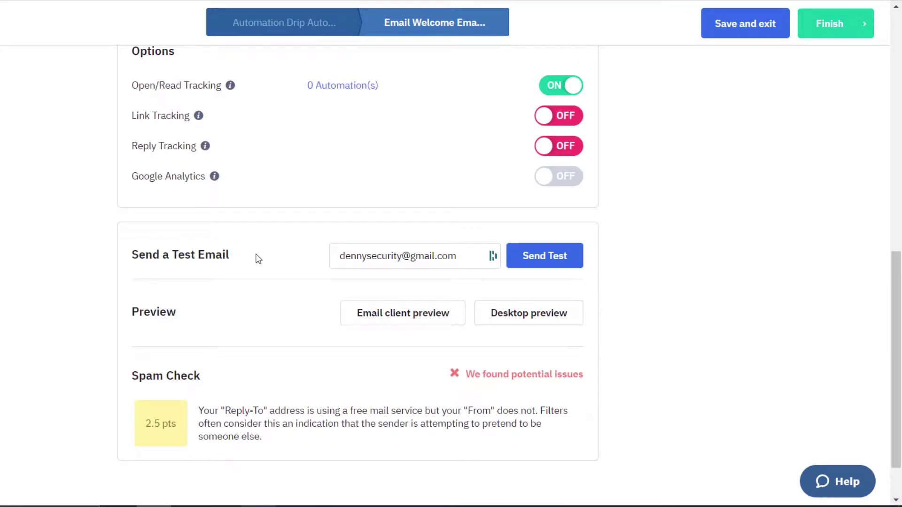
left_click(835, 32)
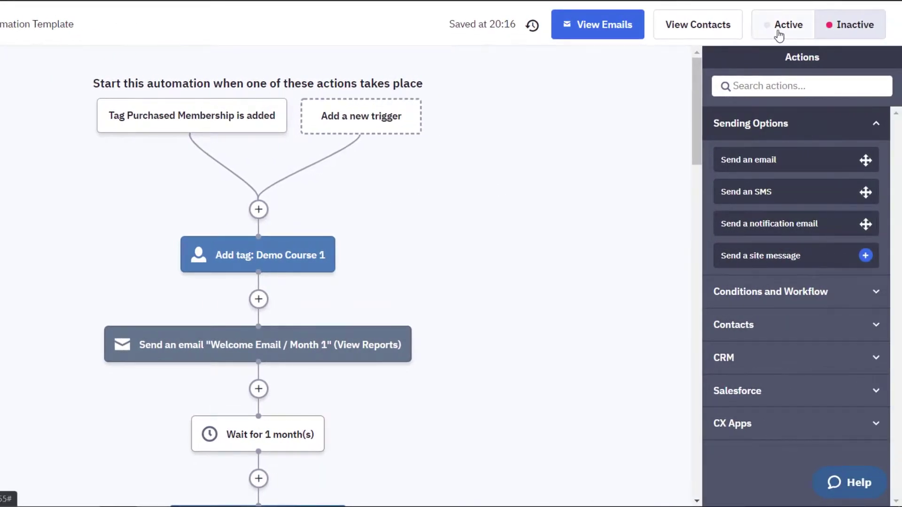
Step: Set the Drip Automation Template to Active and review its monthly Course 2–6 tag and email steps
left_click(777, 32)
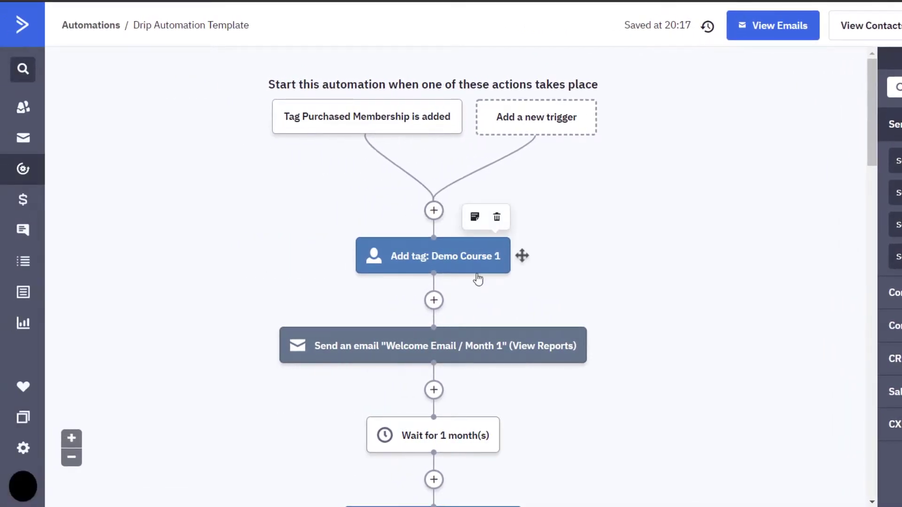
scroll(540, 256, "down", 5)
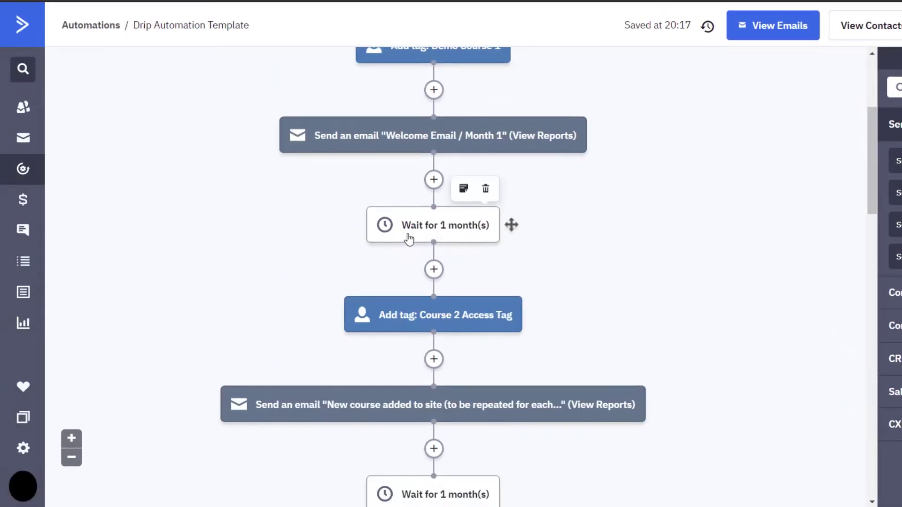
scroll(409, 238, "down", 3)
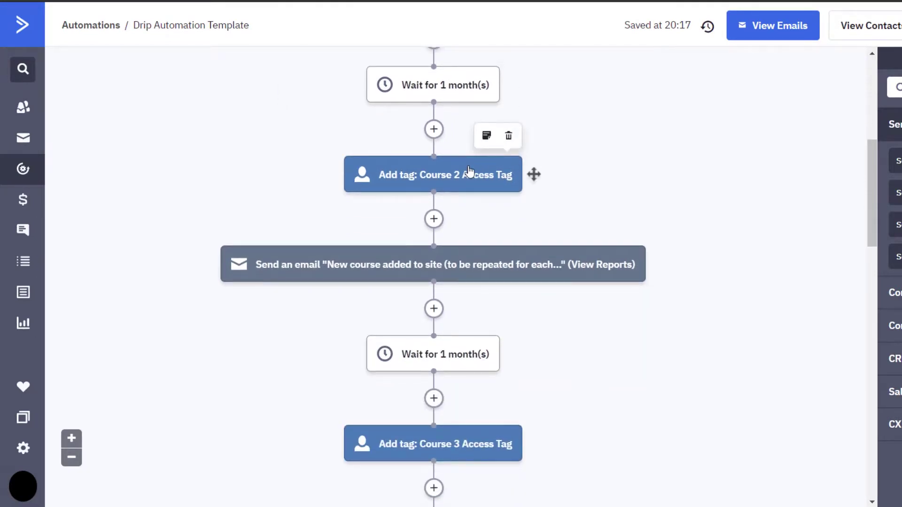
scroll(468, 171, "down", 5)
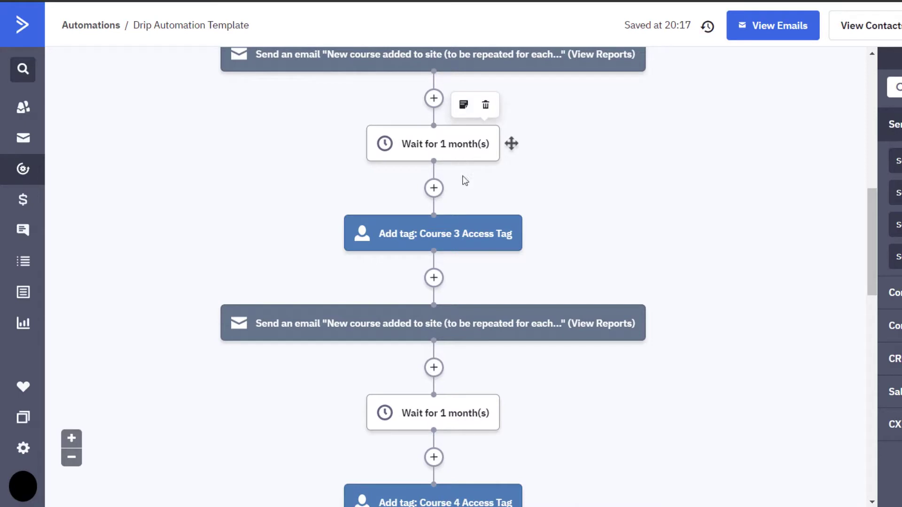
scroll(472, 230, "down", 12)
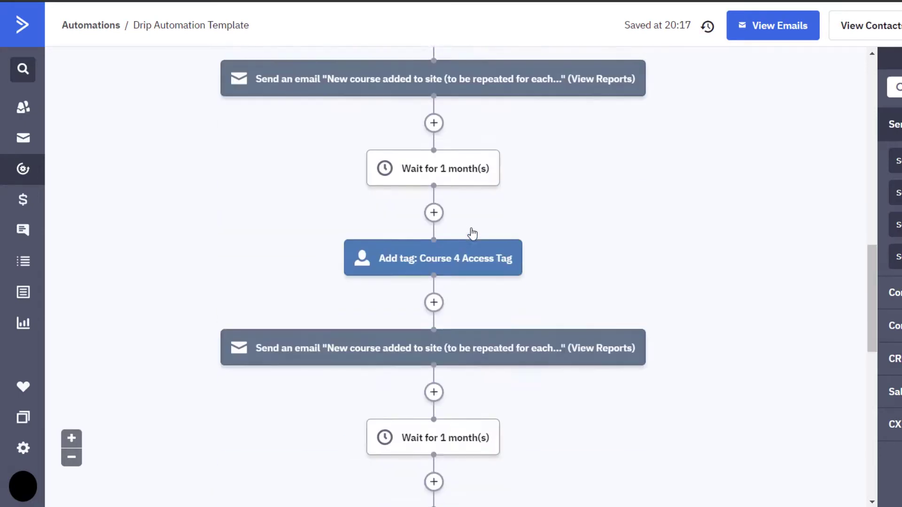
scroll(462, 218, "down", 4)
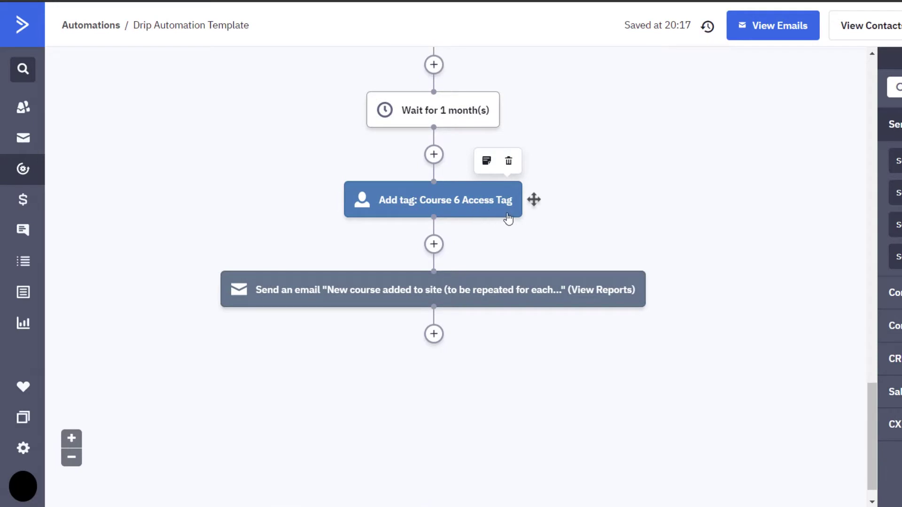
scroll(508, 218, "up", 9)
scroll(507, 213, "down", 9)
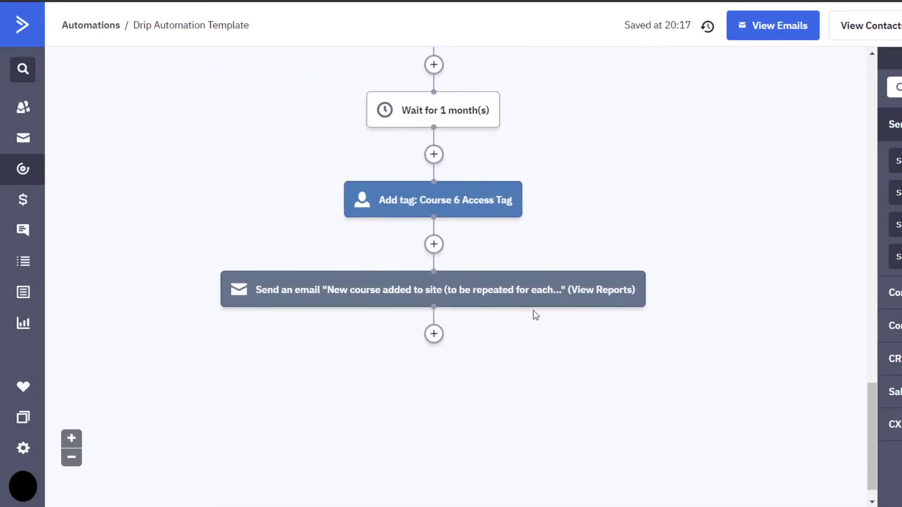
mouse_move(510, 109)
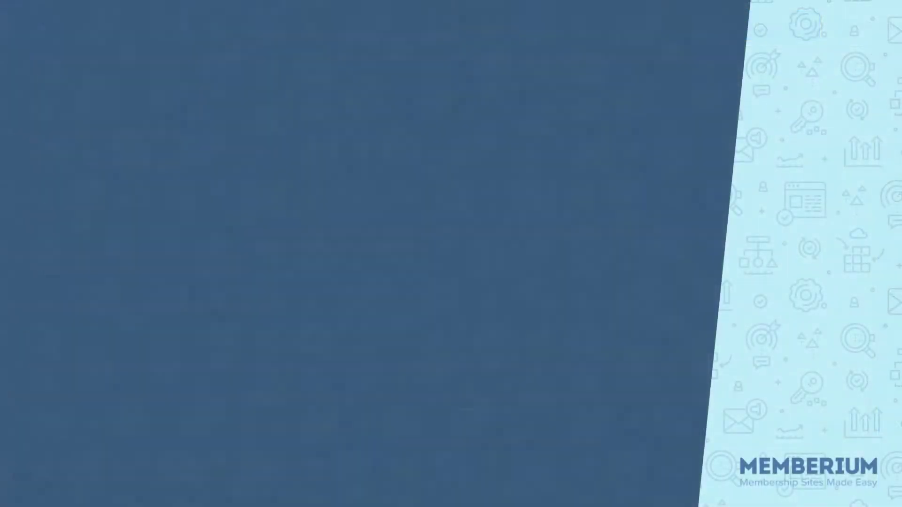